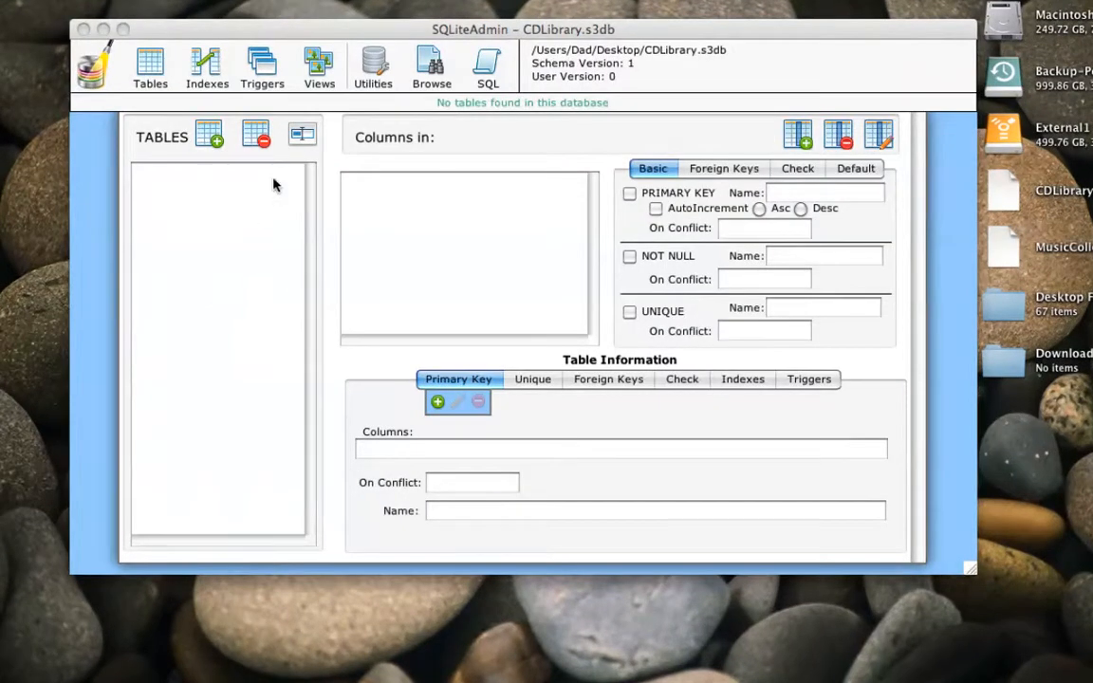
# - Look through the Foreign Keys, Check, Default and Basic property groups for table columns
pyautogui.moveTo(312, 35); pyautogui.dragTo(303, 77)
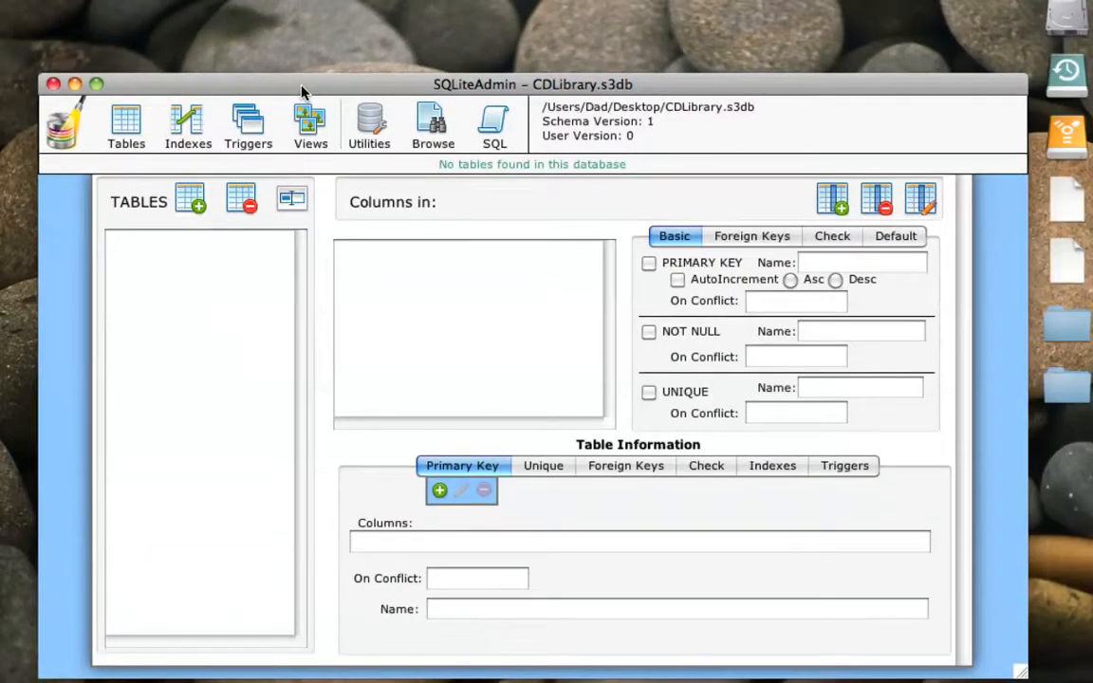
pyautogui.moveTo(302, 91); pyautogui.dragTo(306, 24)
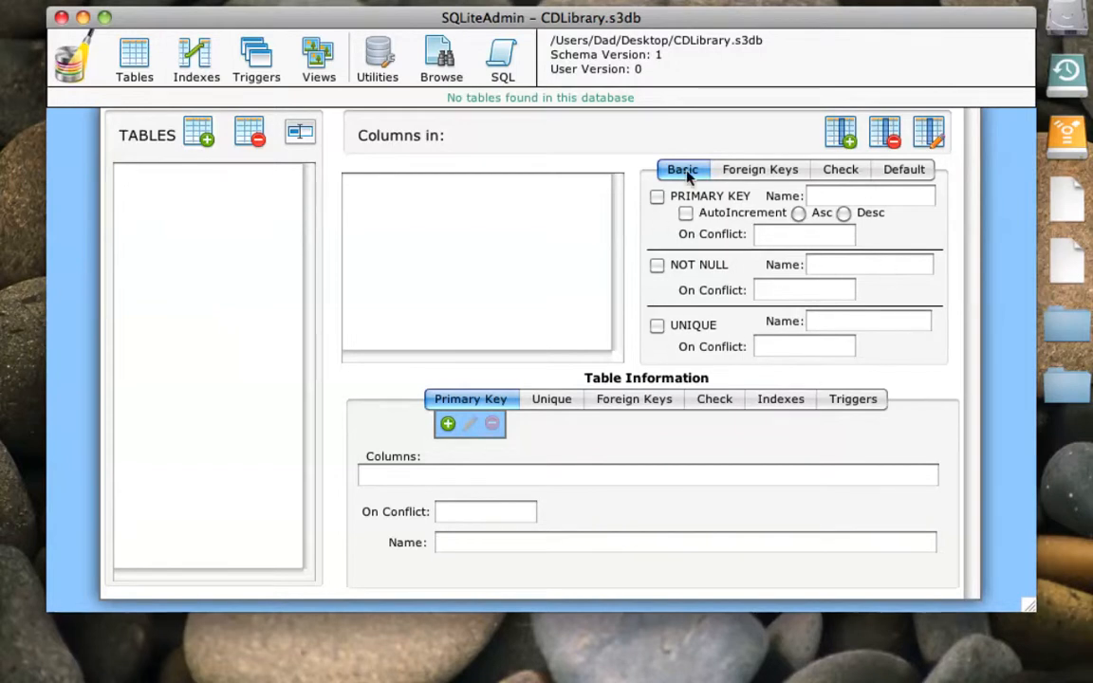
pyautogui.click(791, 177)
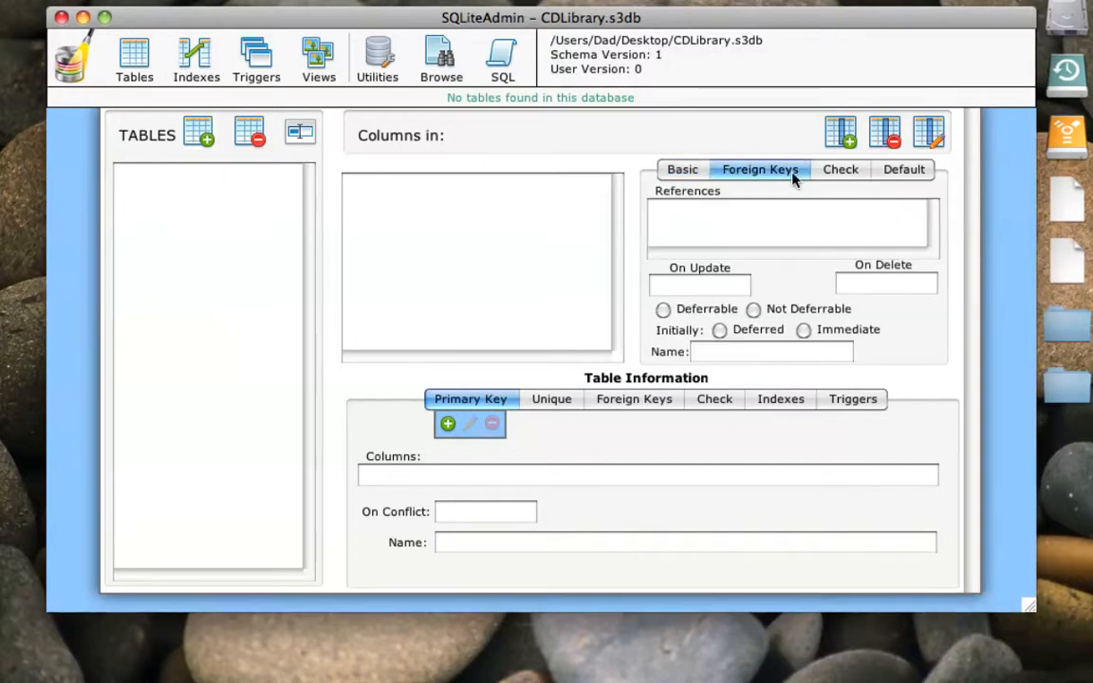
pyautogui.click(839, 171)
pyautogui.click(891, 172)
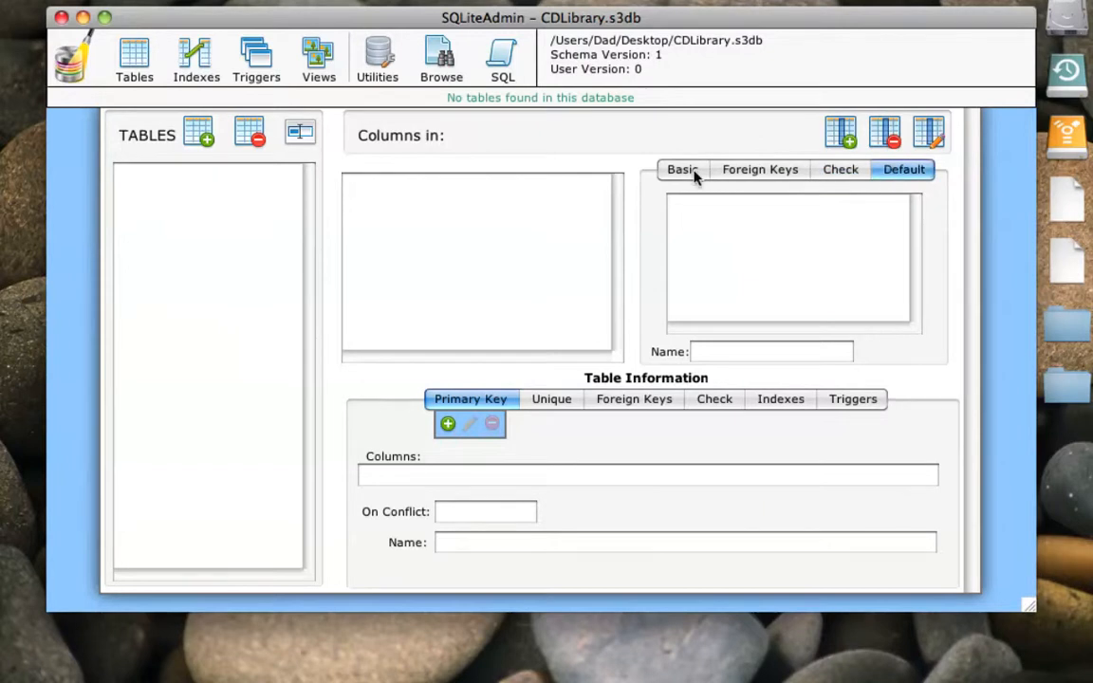
pyautogui.click(695, 172)
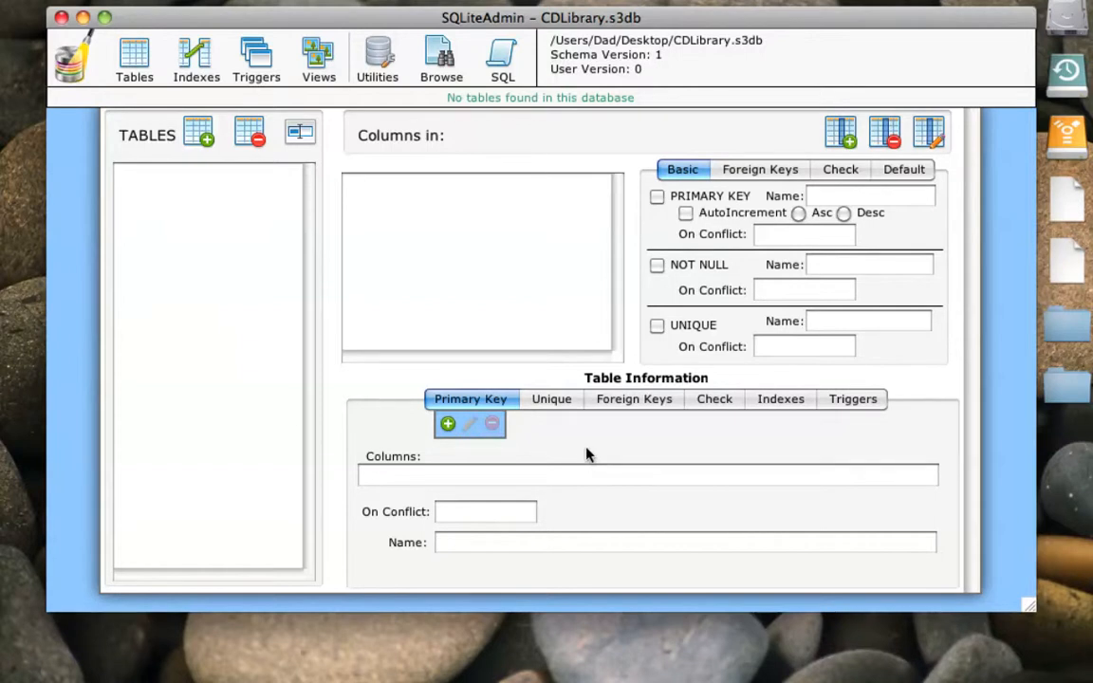
# - Look through the Table Information sections for Unique, Foreign Keys, Indexes and Triggers, and return to Primary Key
pyautogui.click(556, 402)
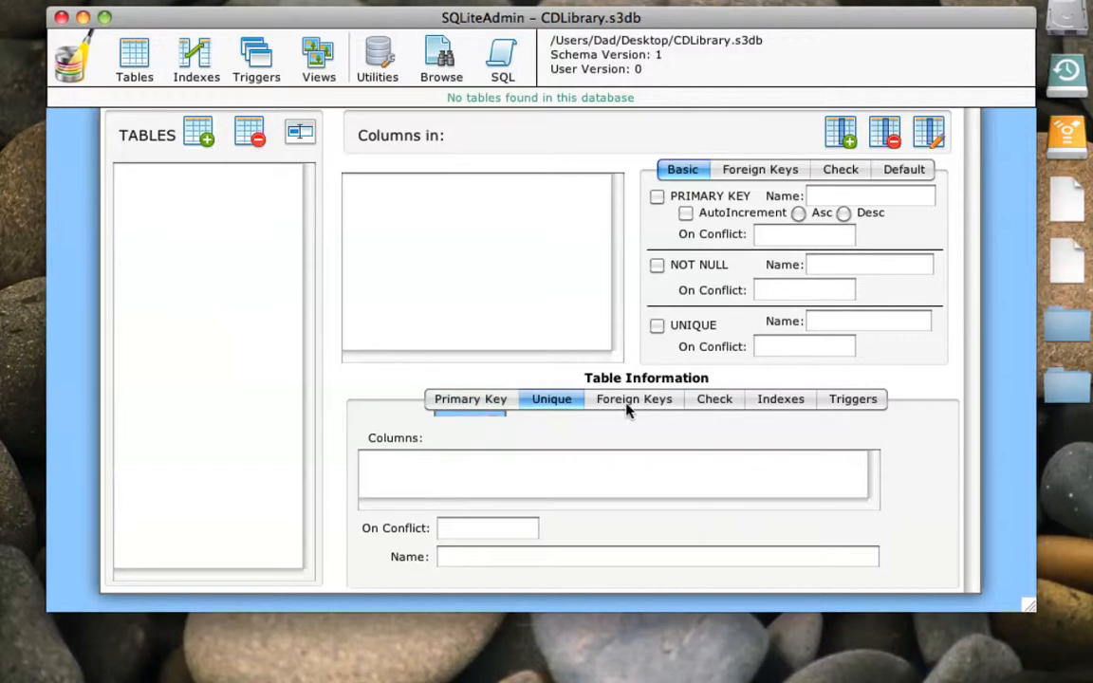
pyautogui.click(631, 402)
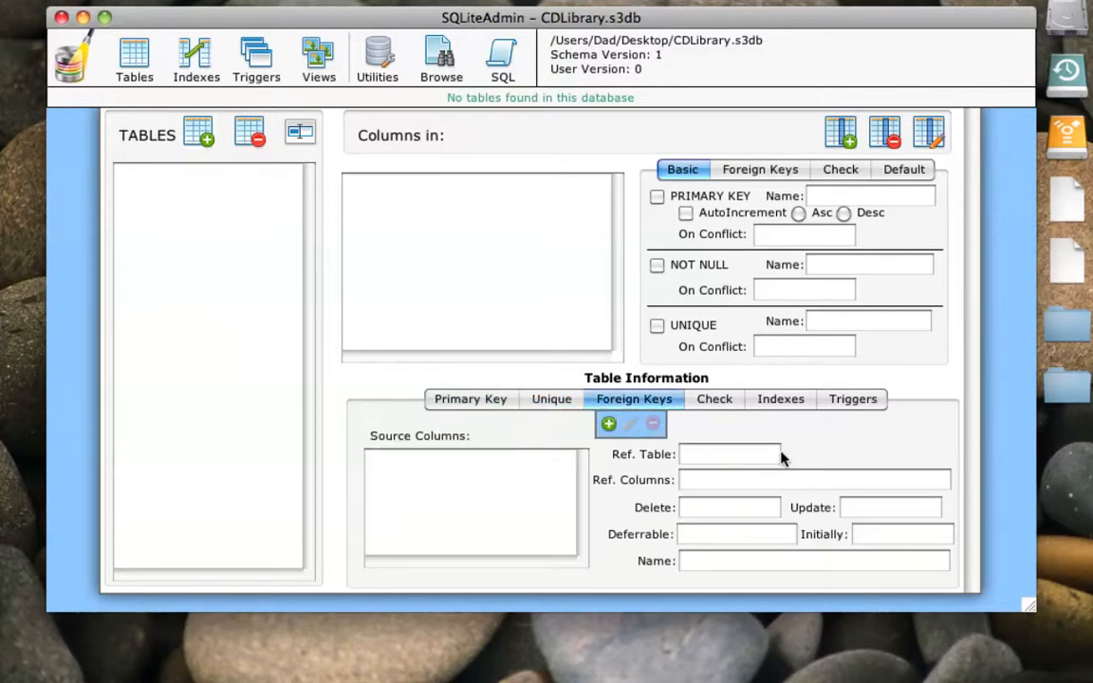
pyautogui.click(780, 402)
pyautogui.click(853, 402)
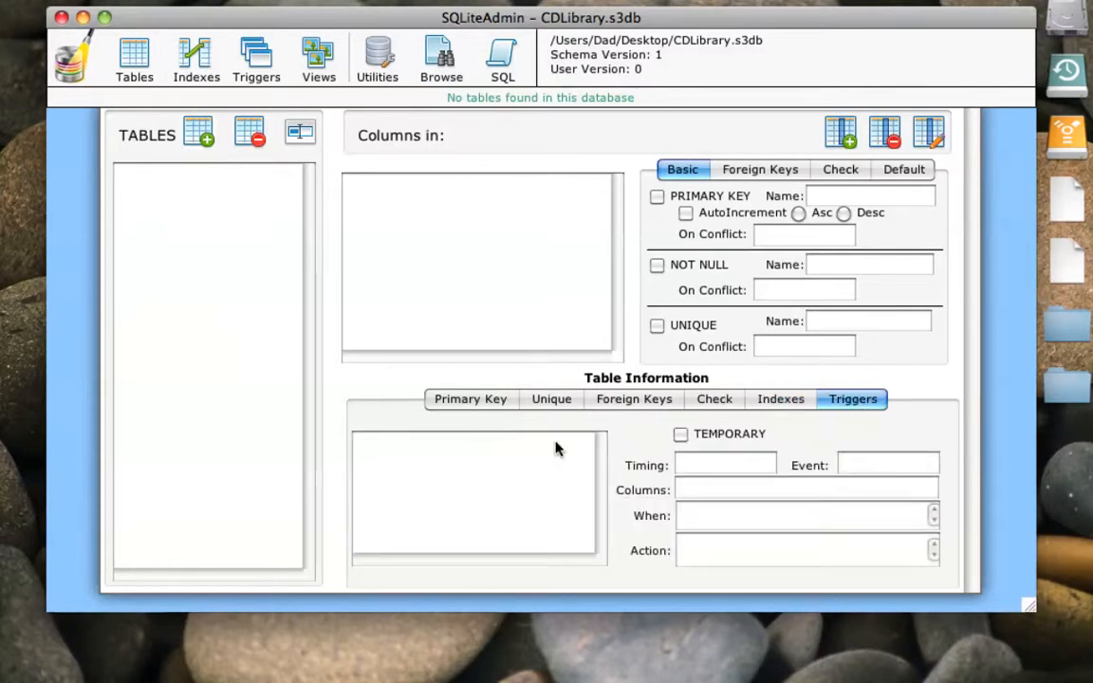
pyautogui.click(480, 399)
pyautogui.click(477, 400)
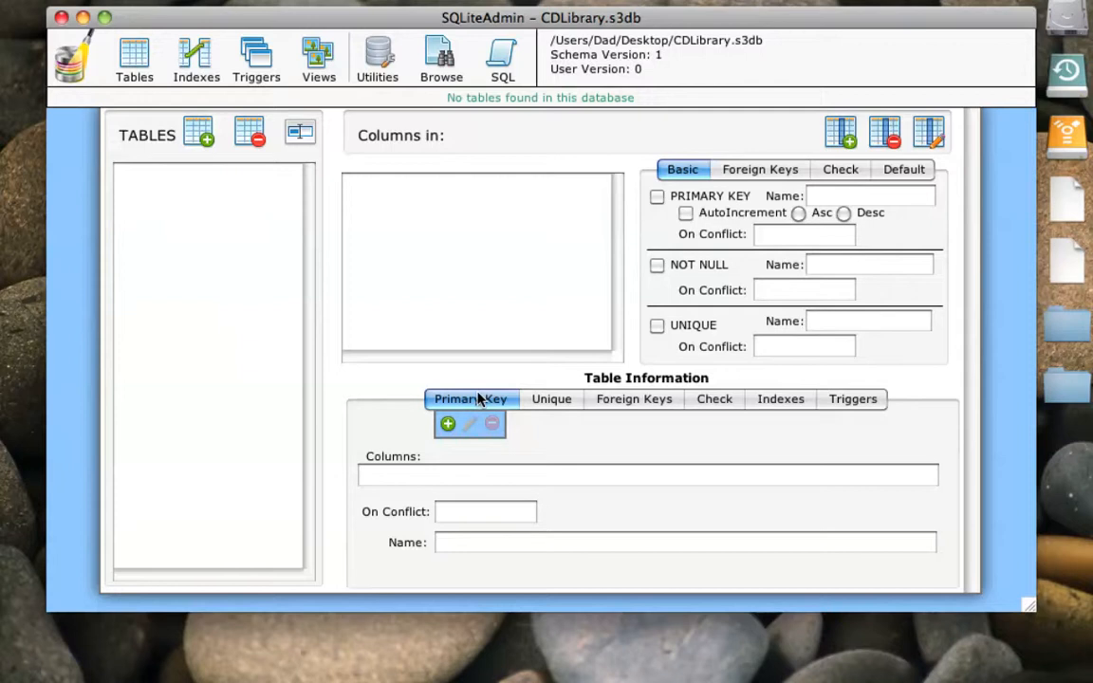
# - Start a new table and add an INTEGER column named ArtistID as its primary key
pyautogui.click(199, 134)
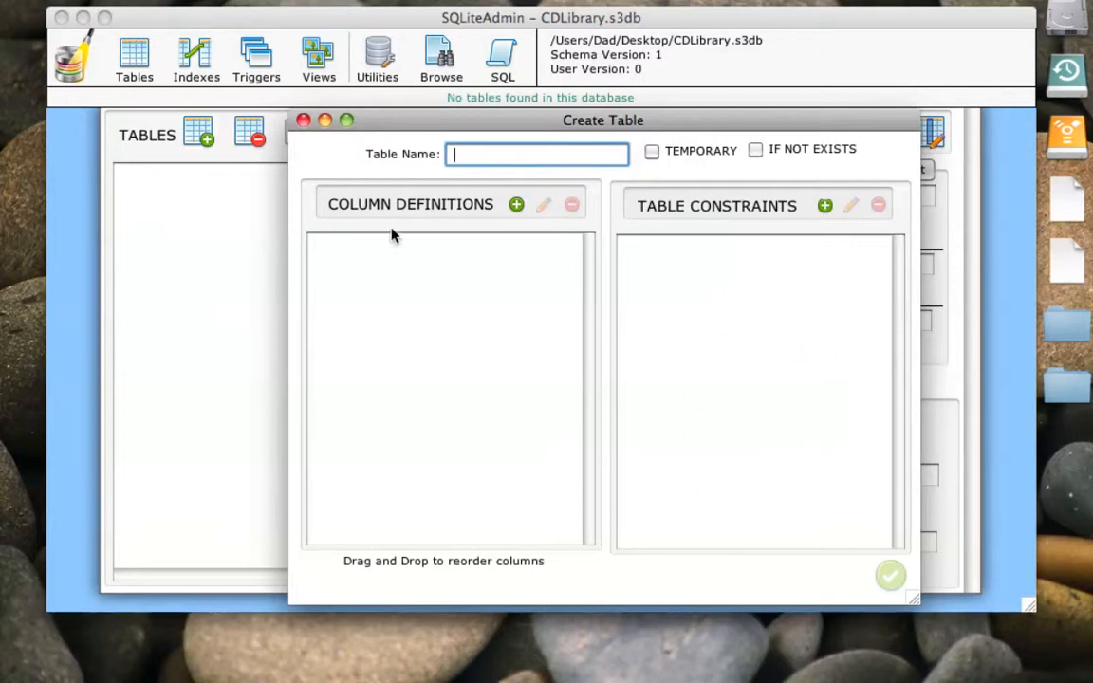
pyautogui.click(516, 206)
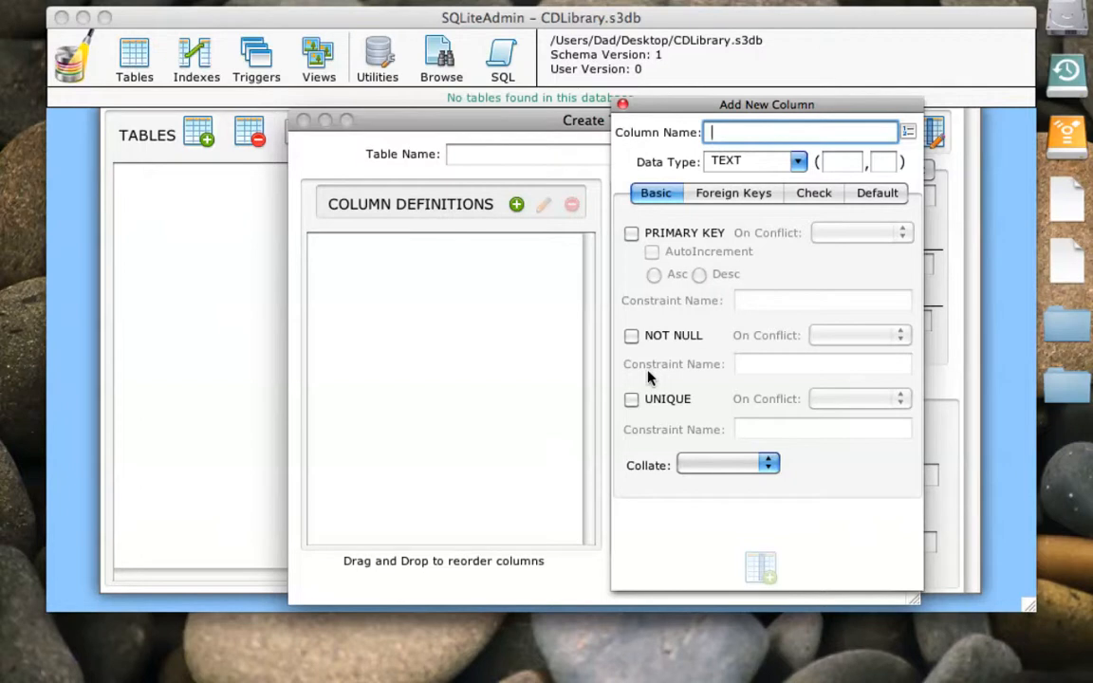
pyautogui.write('Artist')
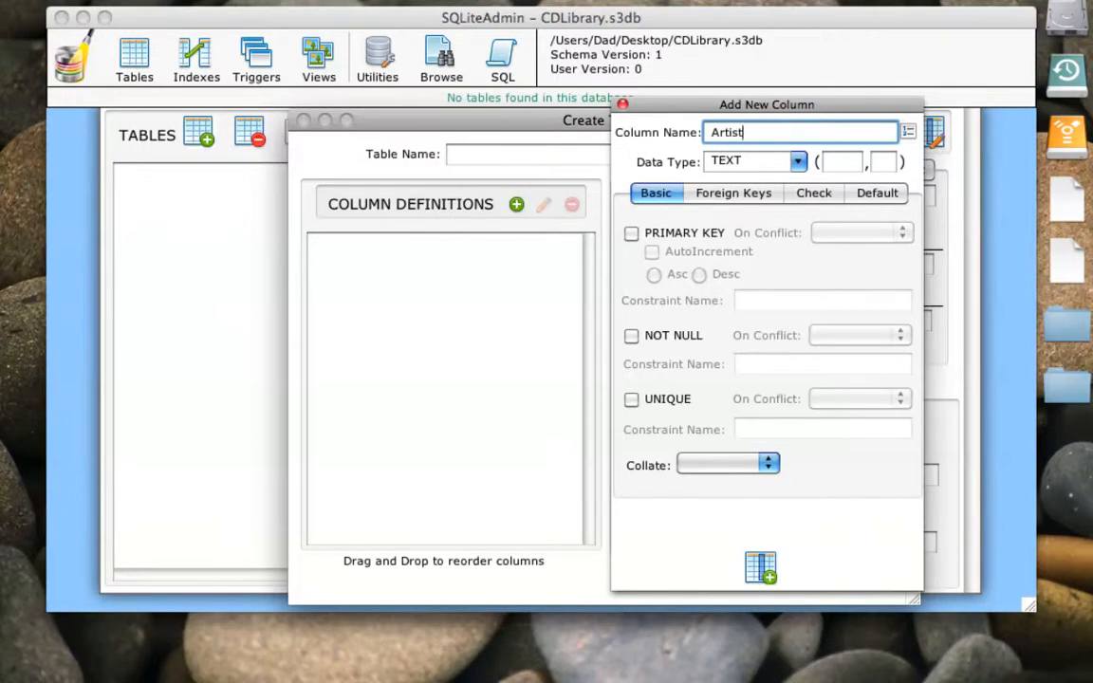
pyautogui.write('ID')
pyautogui.click(731, 160)
pyautogui.click(749, 209)
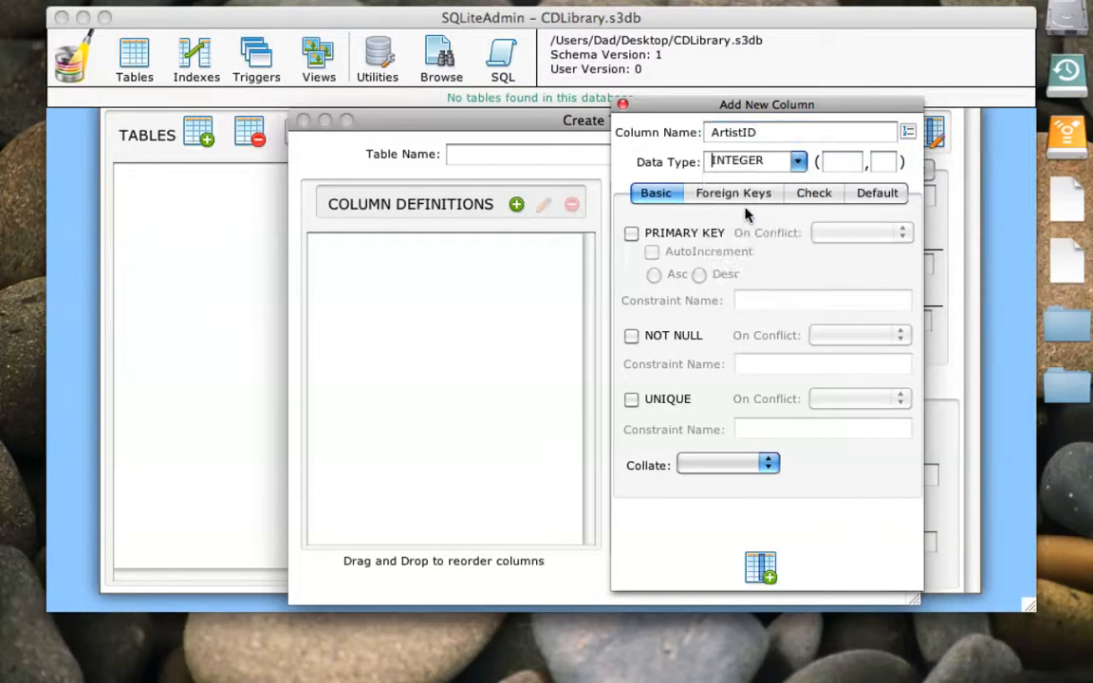
pyautogui.click(632, 233)
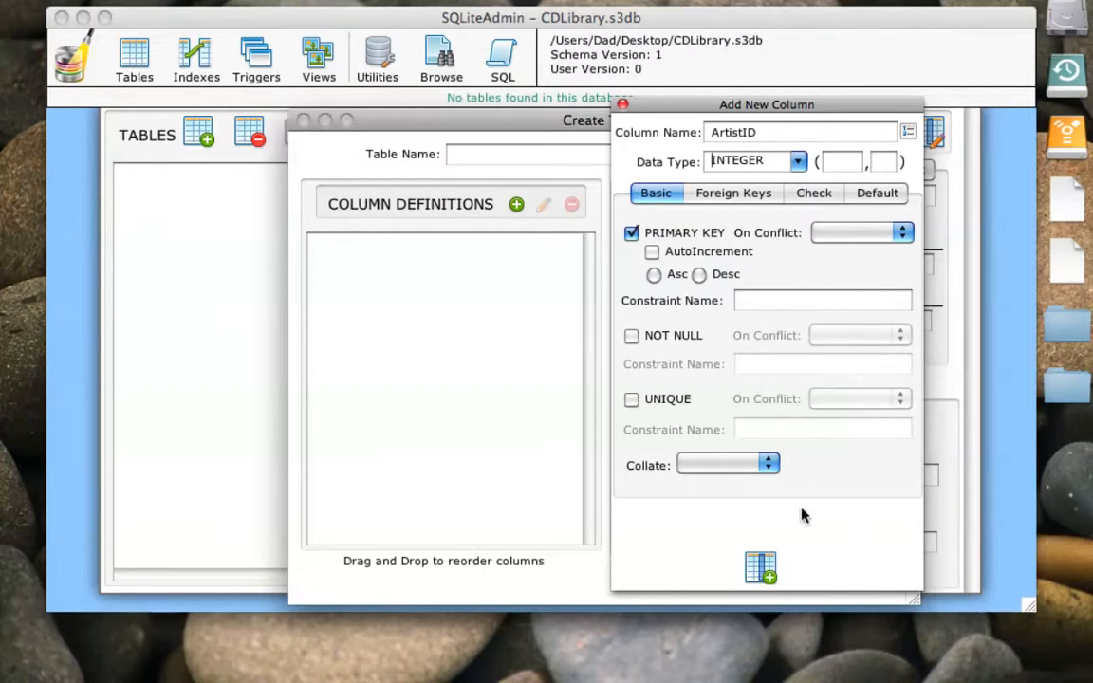
pyautogui.click(760, 568)
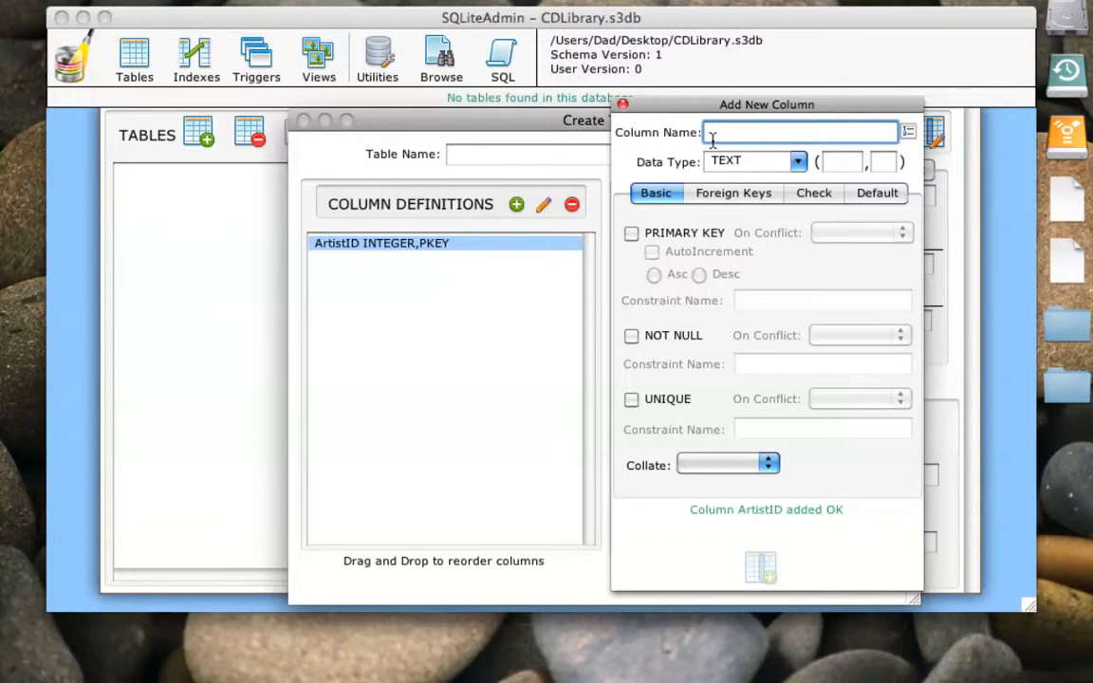
# - Add a TEXT column named ArtistName with length 100 to the new table
pyautogui.write('Arti')
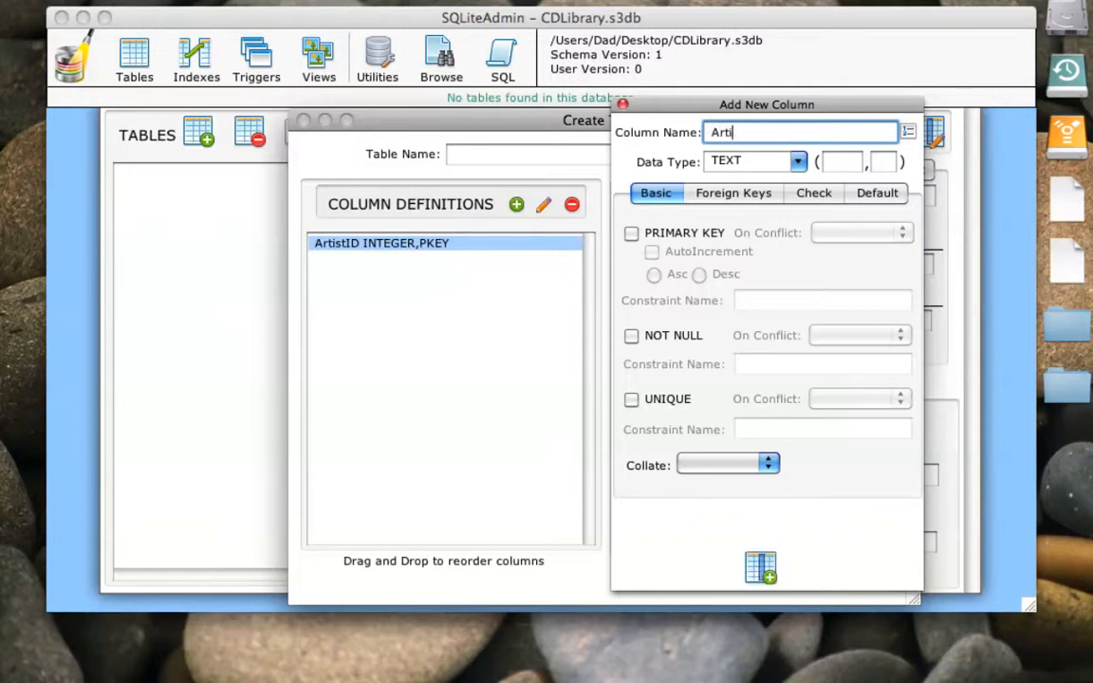
pyautogui.write('stName')
pyautogui.click(831, 163)
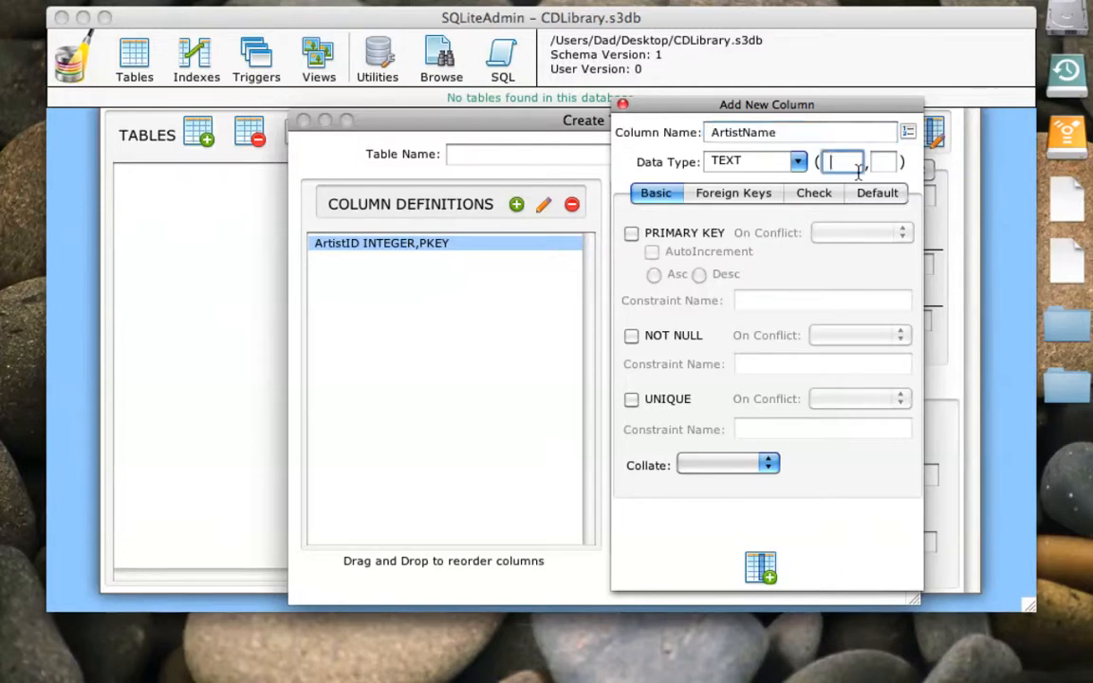
pyautogui.write('100')
pyautogui.click(749, 569)
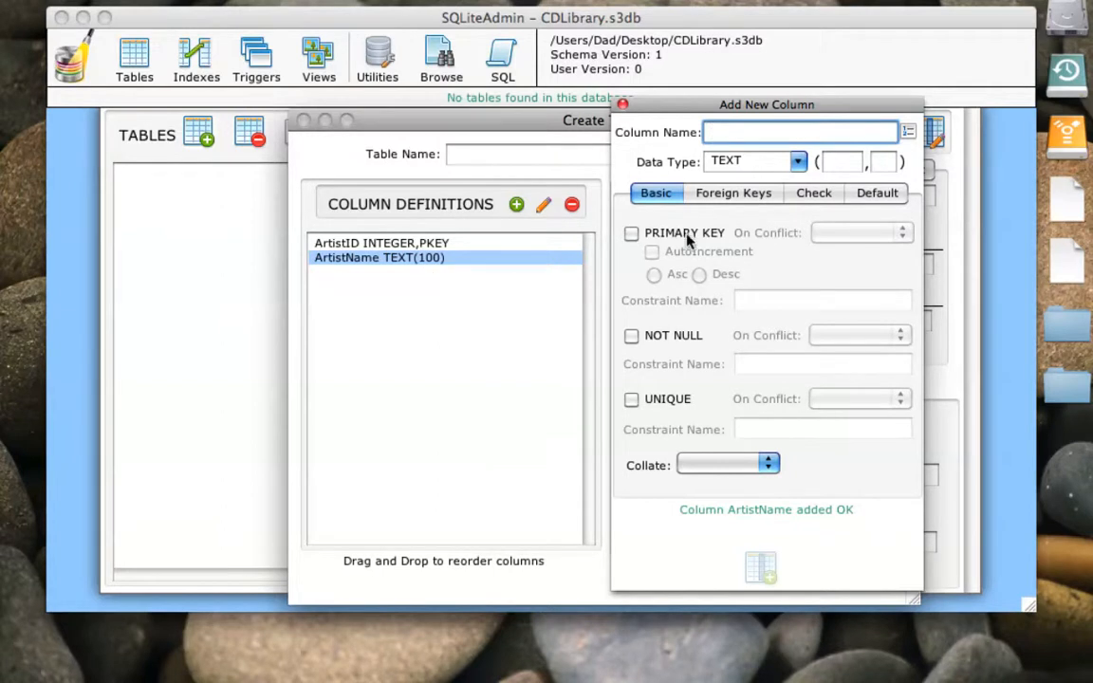
# - Add a TEXT column named RecordLabel with length 60 and finish adding columns
pyautogui.write('Rec')
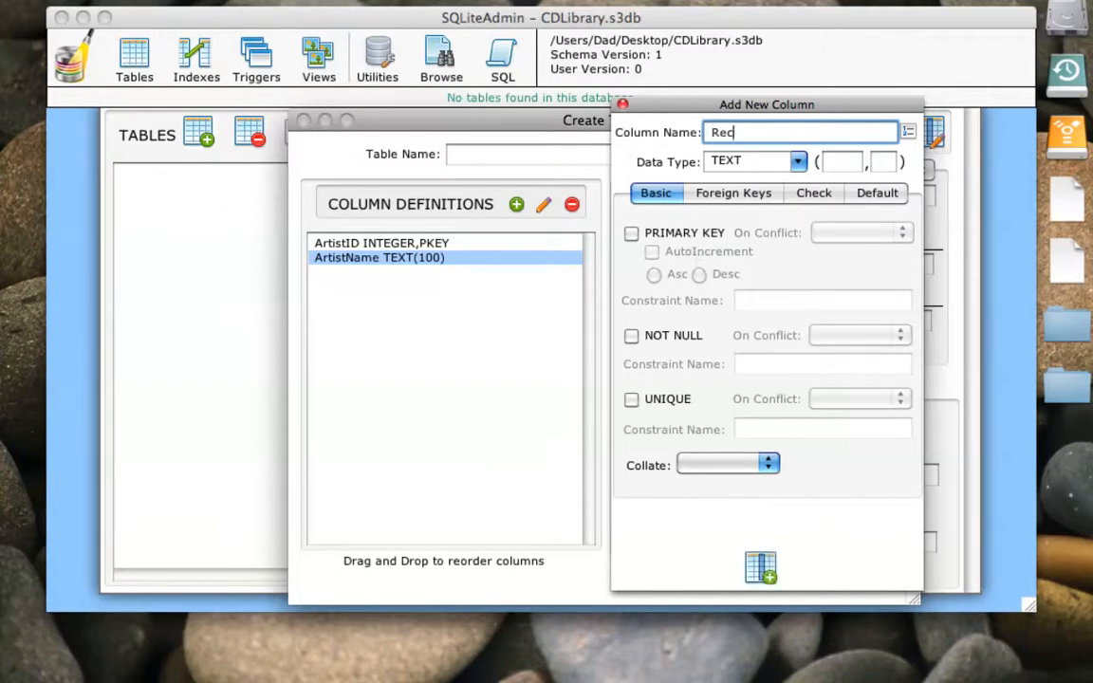
pyautogui.write('ordLabel')
pyautogui.click(852, 165)
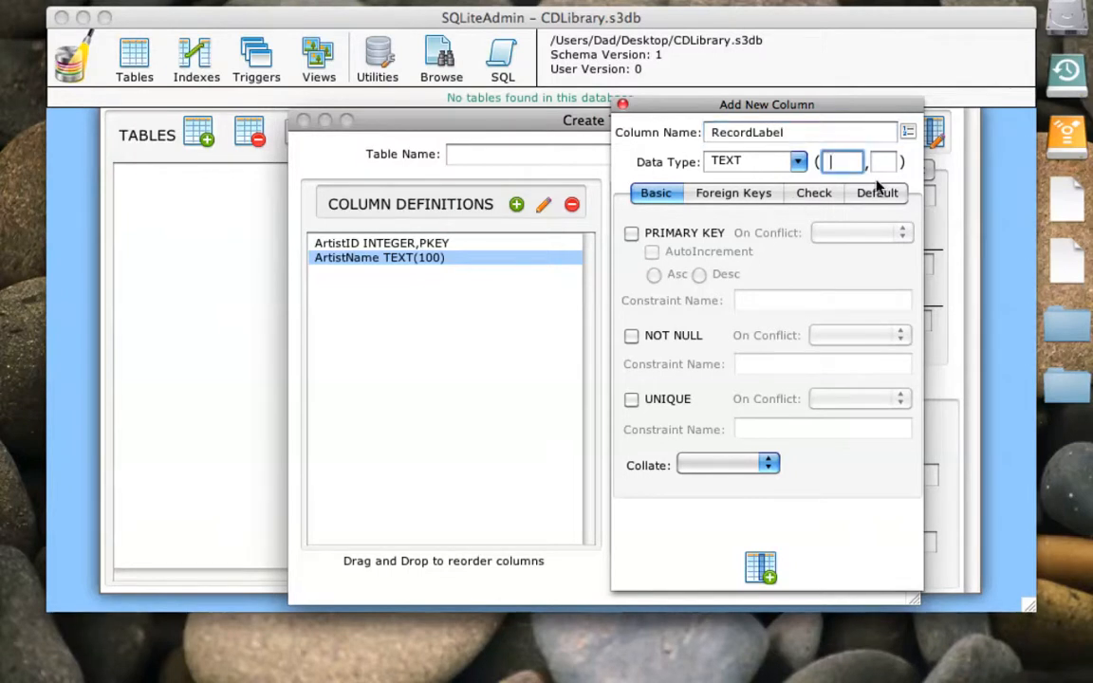
pyautogui.write('60')
pyautogui.click(761, 567)
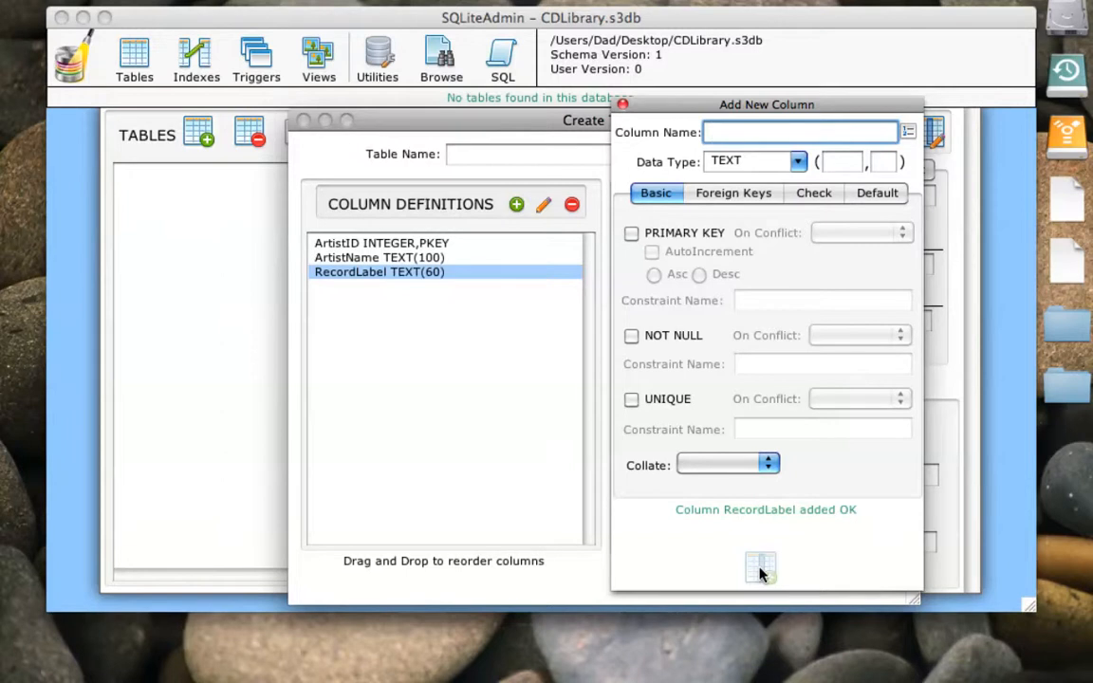
pyautogui.click(622, 103)
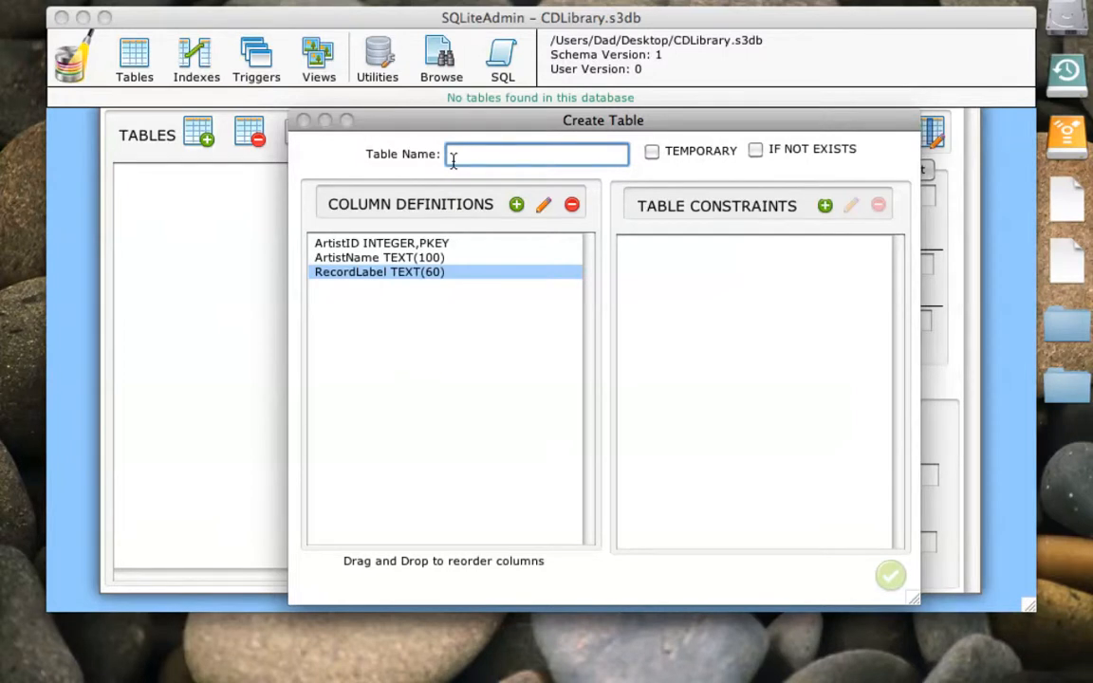
# - Name the table Artists, create it, and check the properties of its ArtistName and RecordLabel columns
pyautogui.write('Artists')
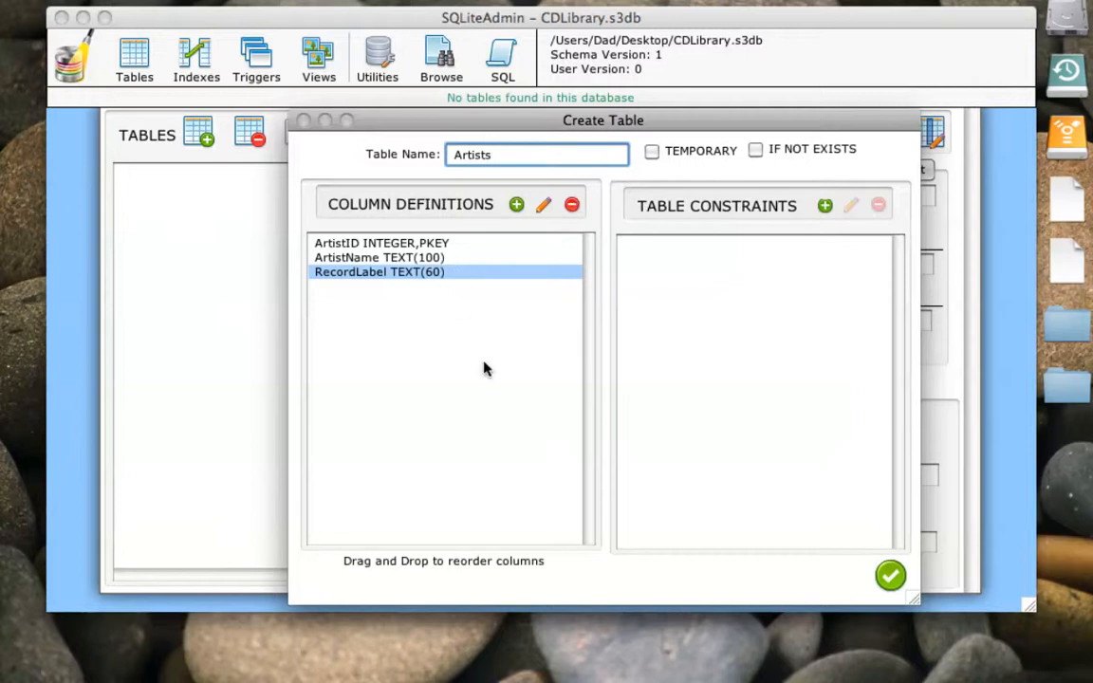
pyautogui.click(890, 578)
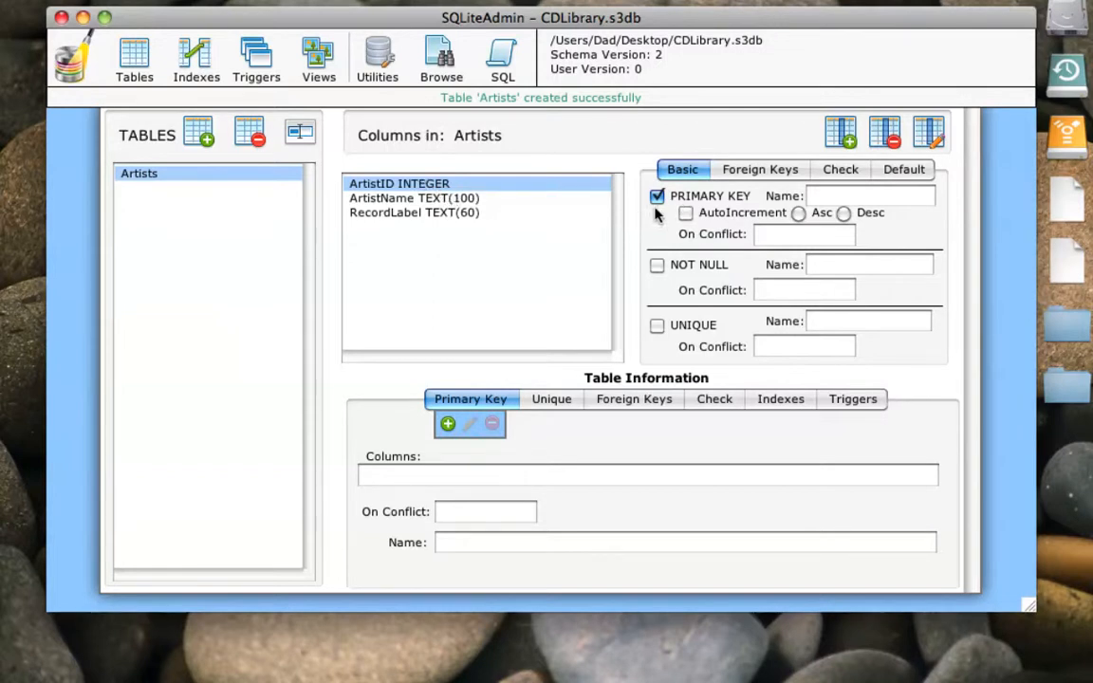
pyautogui.click(411, 198)
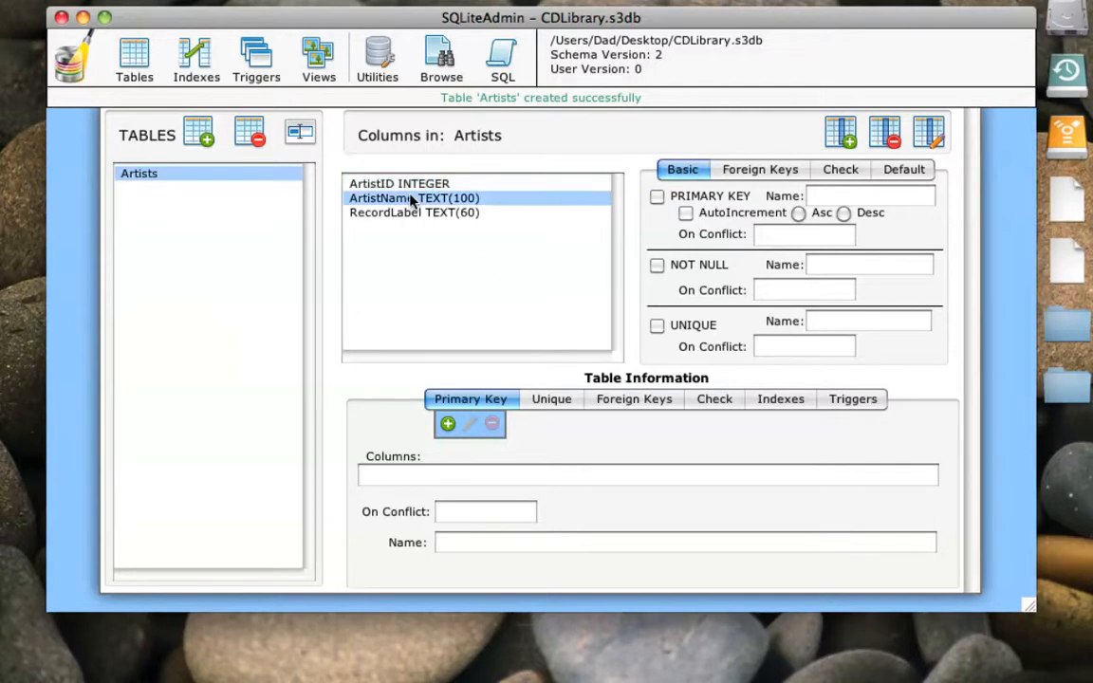
pyautogui.click(415, 212)
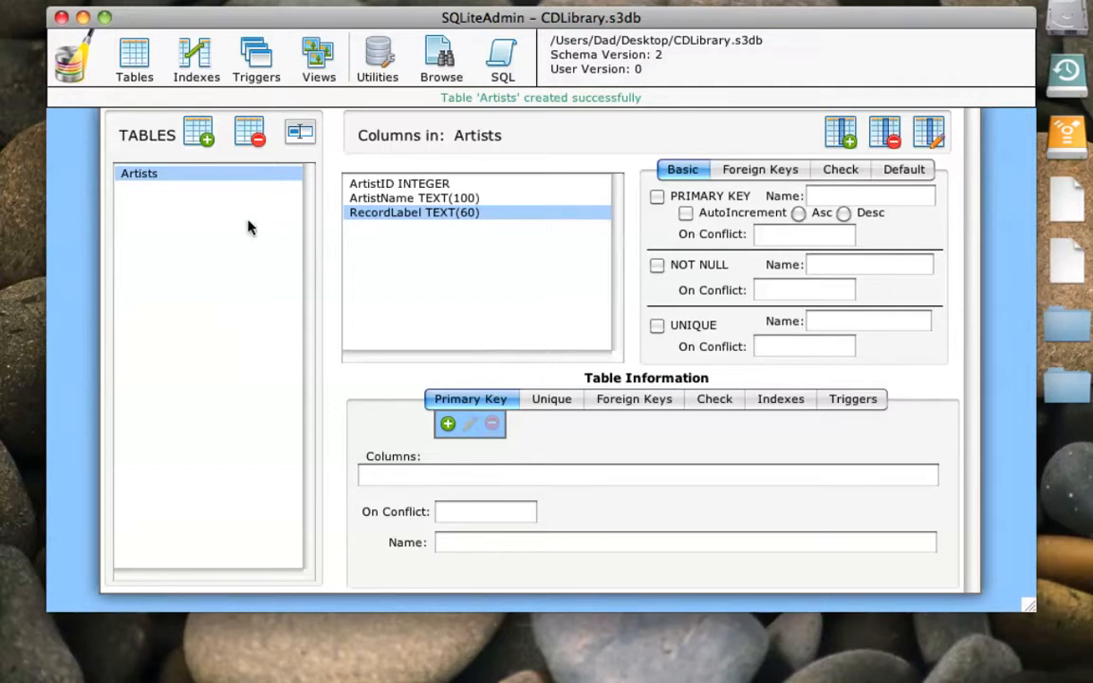
# - Start a second table named CDs and add an INTEGER column named CDID as its primary key
pyautogui.click(196, 137)
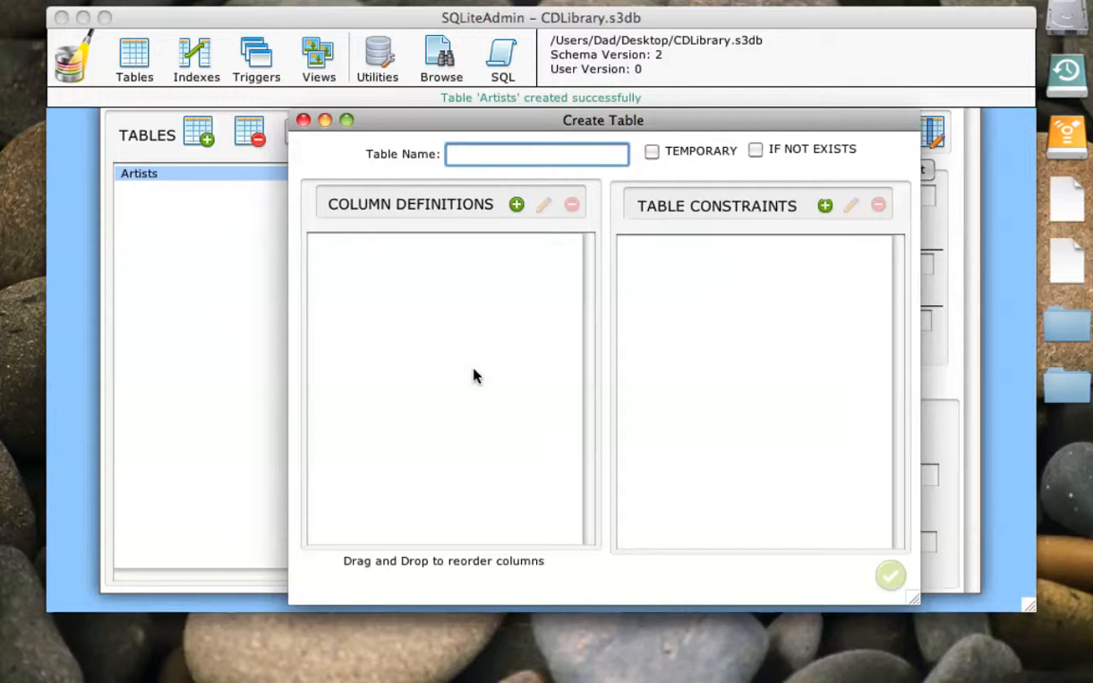
pyautogui.write('CDs')
pyautogui.click(516, 207)
pyautogui.moveTo(671, 185); pyautogui.dragTo(676, 115)
pyautogui.write('CDI')
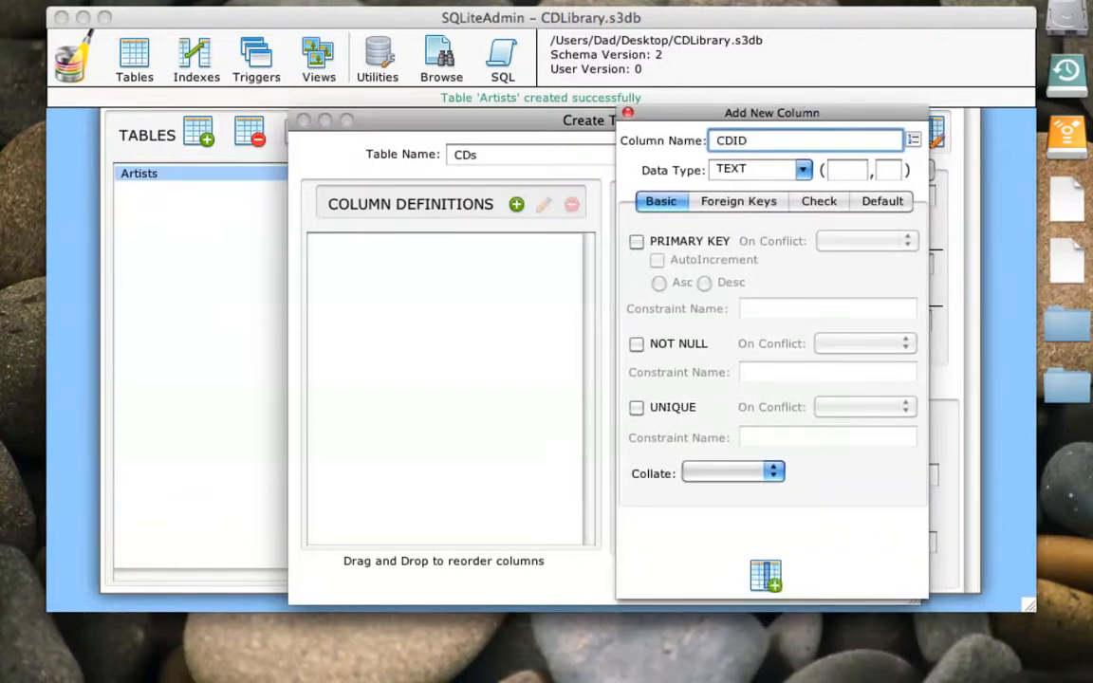
pyautogui.click(785, 171)
pyautogui.click(749, 218)
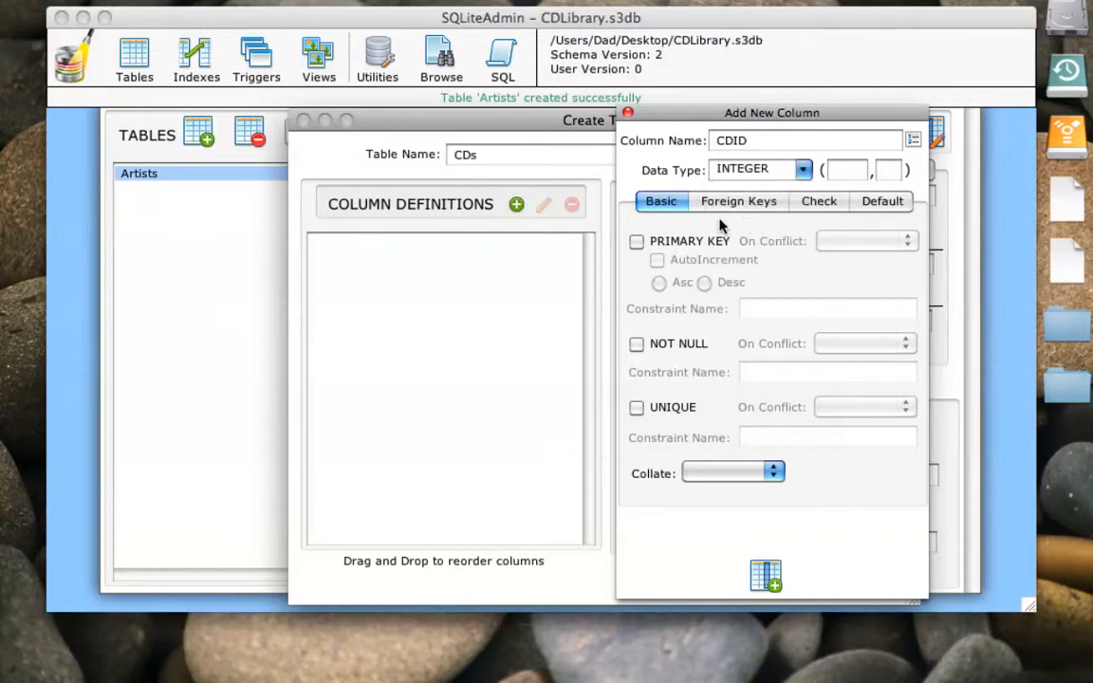
pyautogui.click(636, 242)
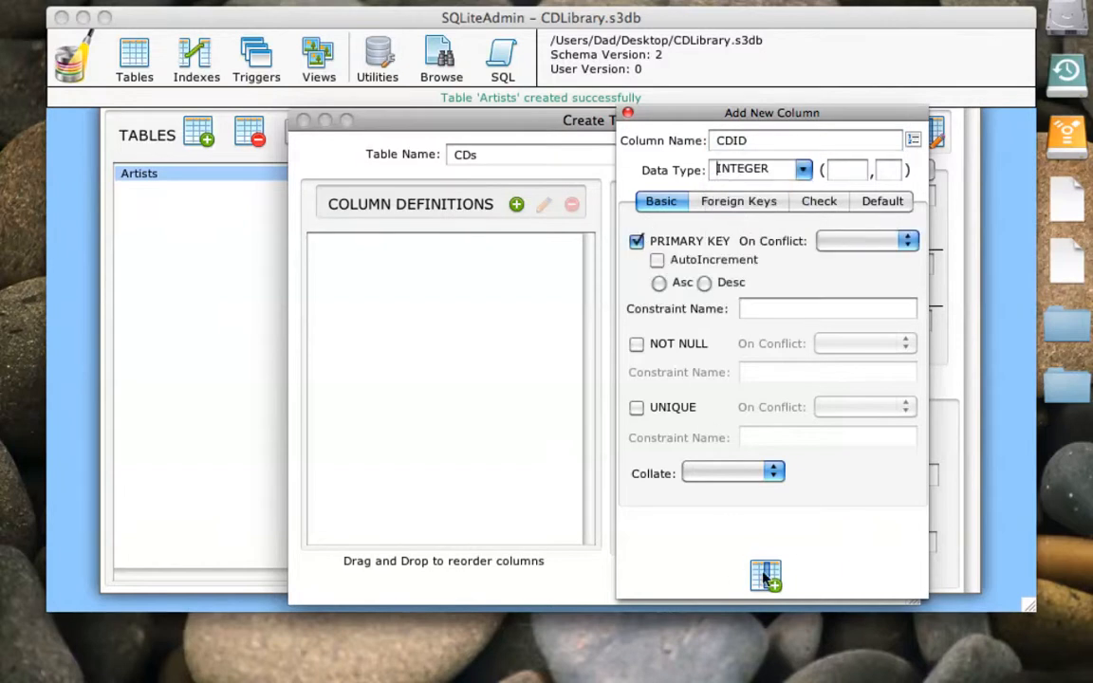
pyautogui.click(765, 575)
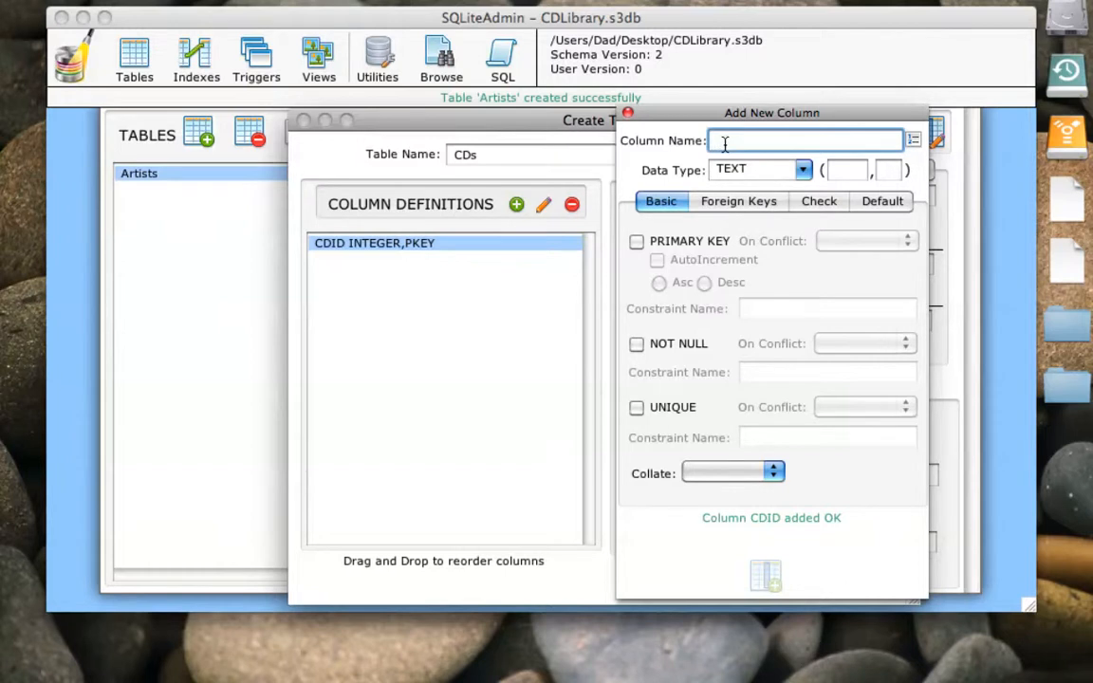
# - Define the next column of the CDs table as ArtistID with data type INTEGER
pyautogui.write('A')
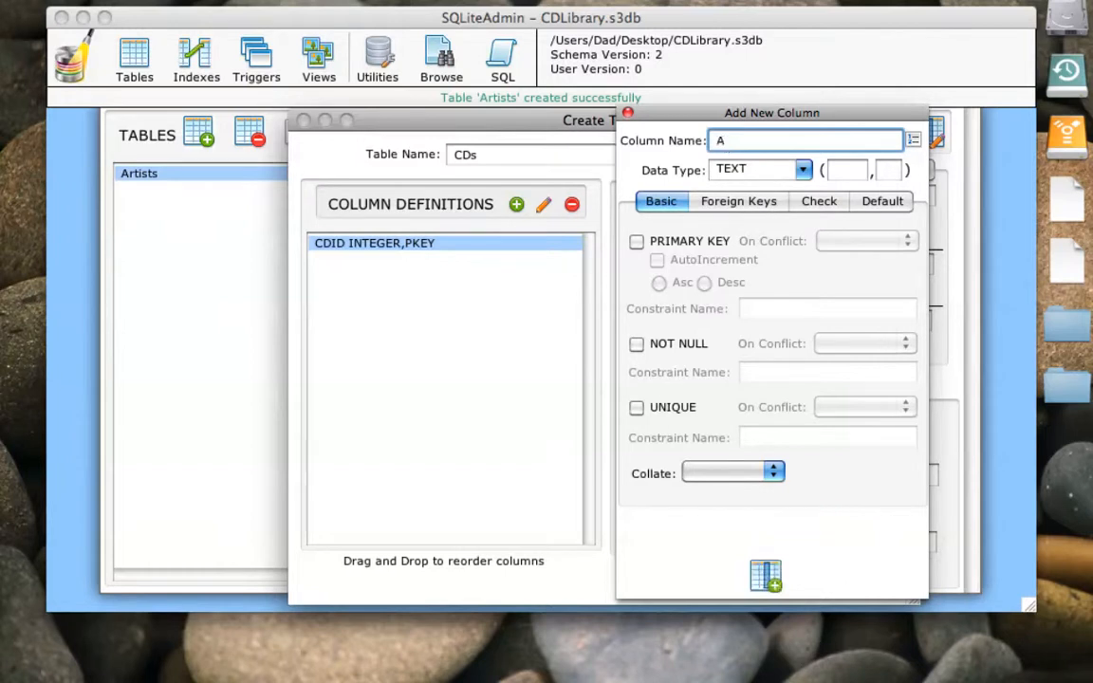
pyautogui.write('rtistID')
pyautogui.click(728, 163)
pyautogui.click(726, 220)
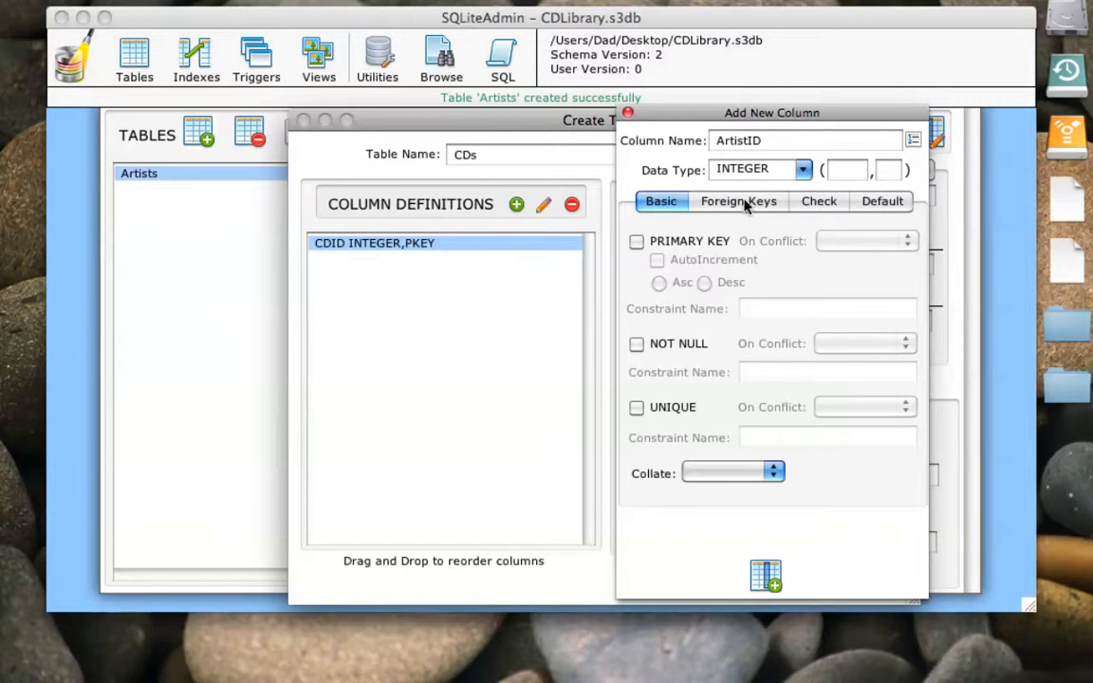
# - Give the ArtistID column a foreign key referencing ArtistID in the Artists table, and add the column to the CDs table
pyautogui.click(746, 203)
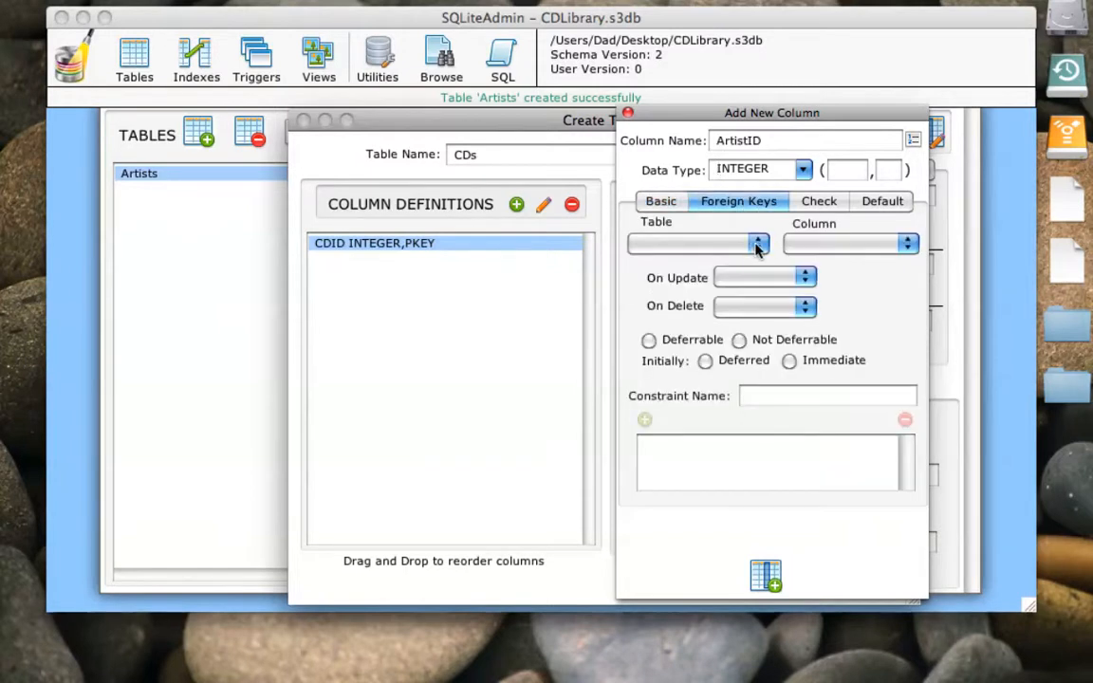
pyautogui.click(757, 246)
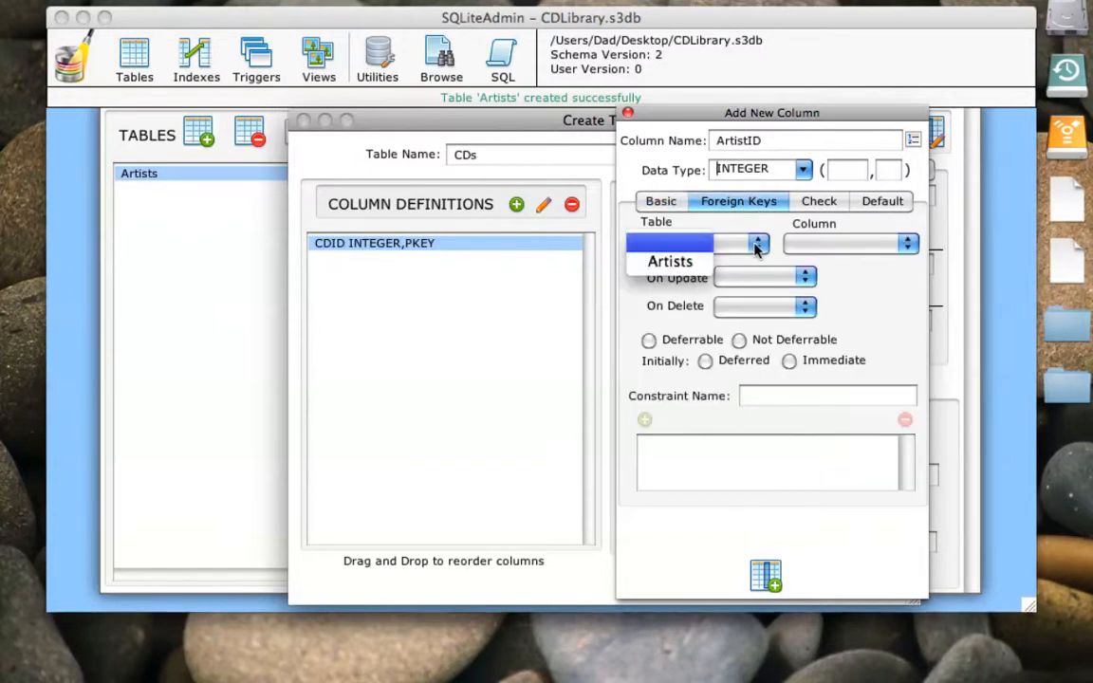
pyautogui.click(669, 263)
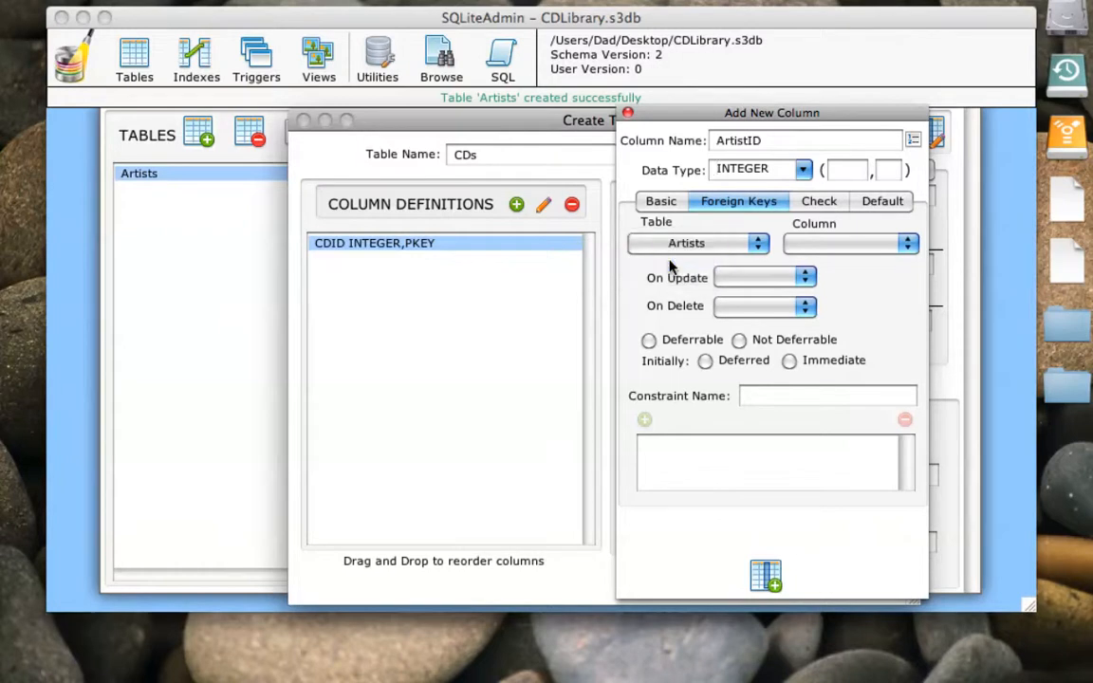
pyautogui.click(908, 245)
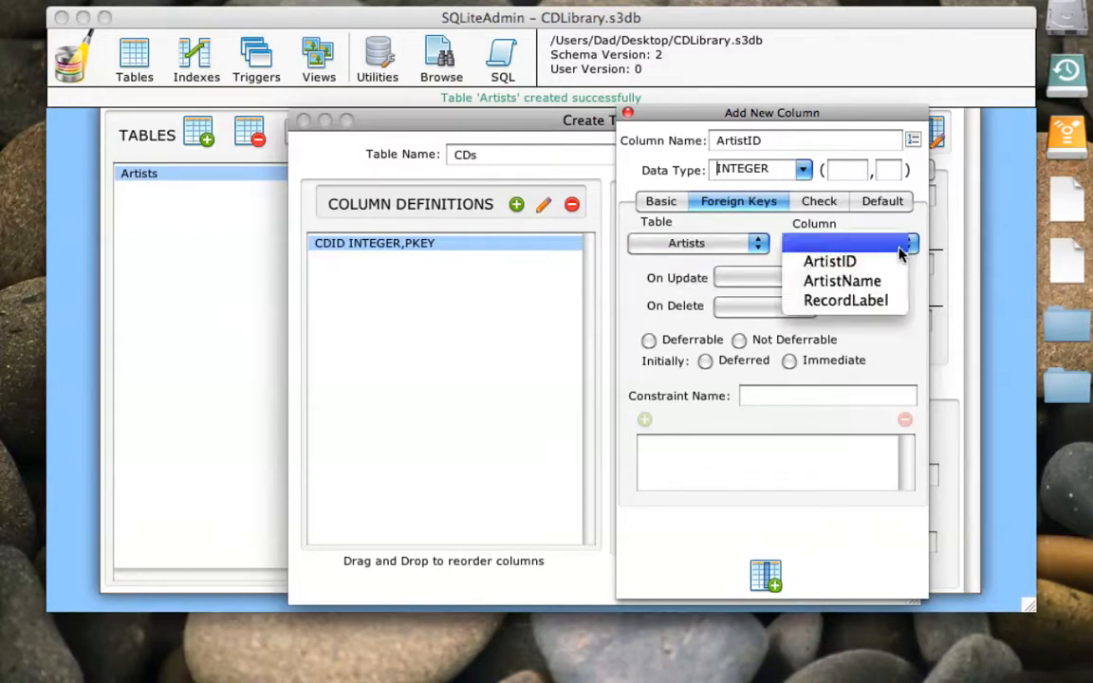
pyautogui.click(856, 263)
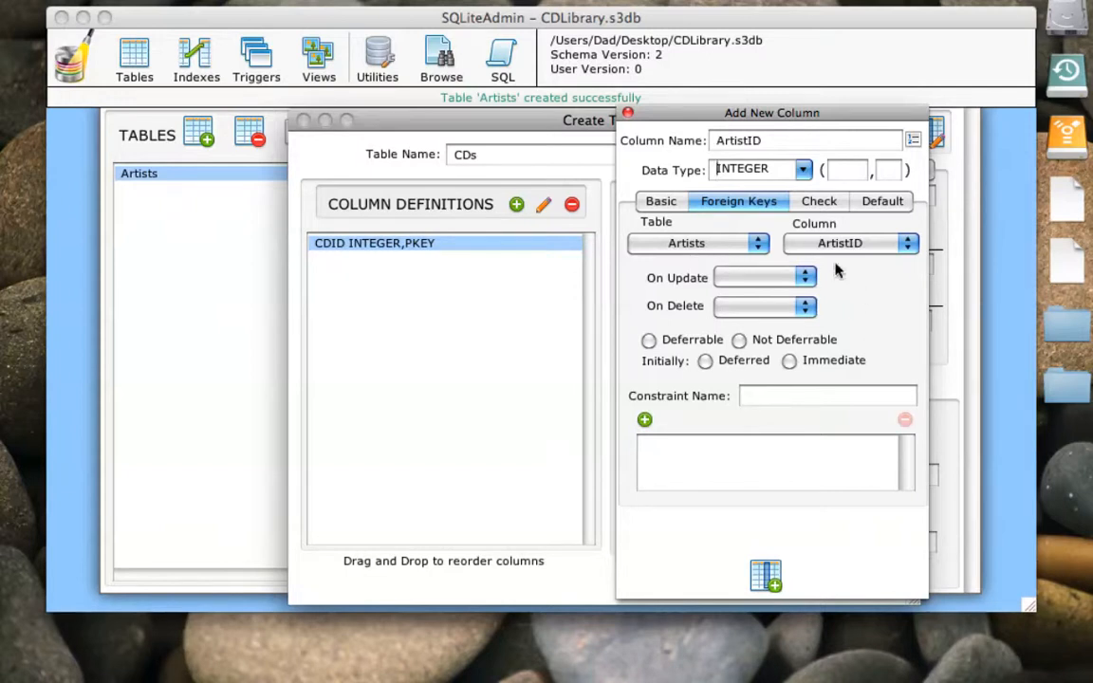
pyautogui.click(643, 421)
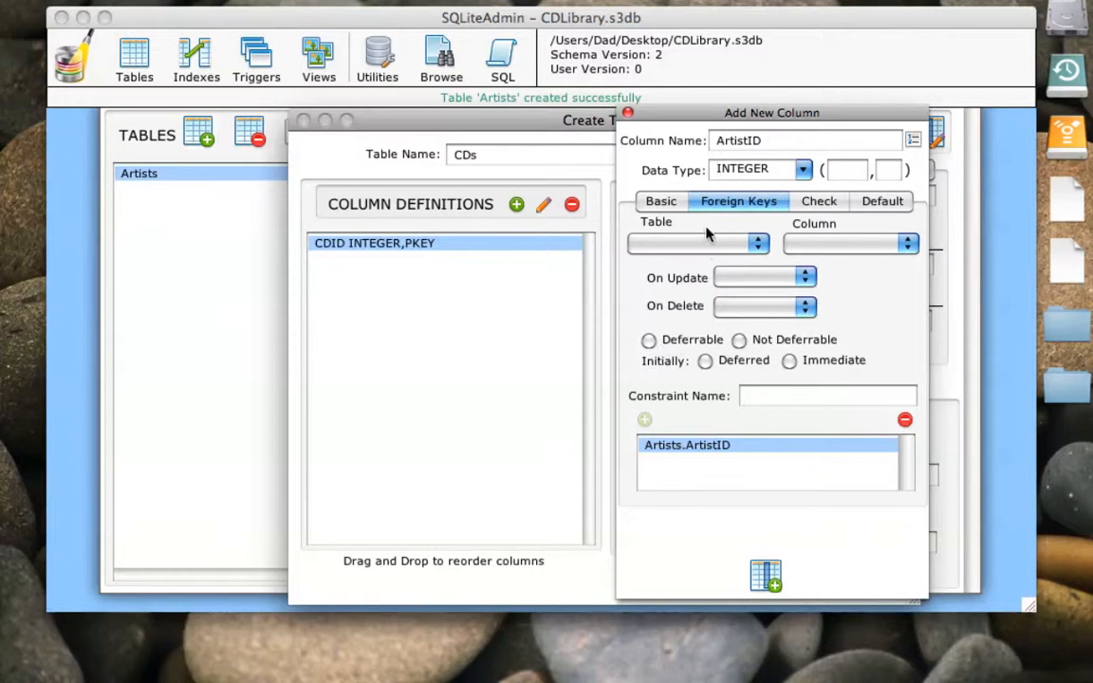
pyautogui.click(764, 575)
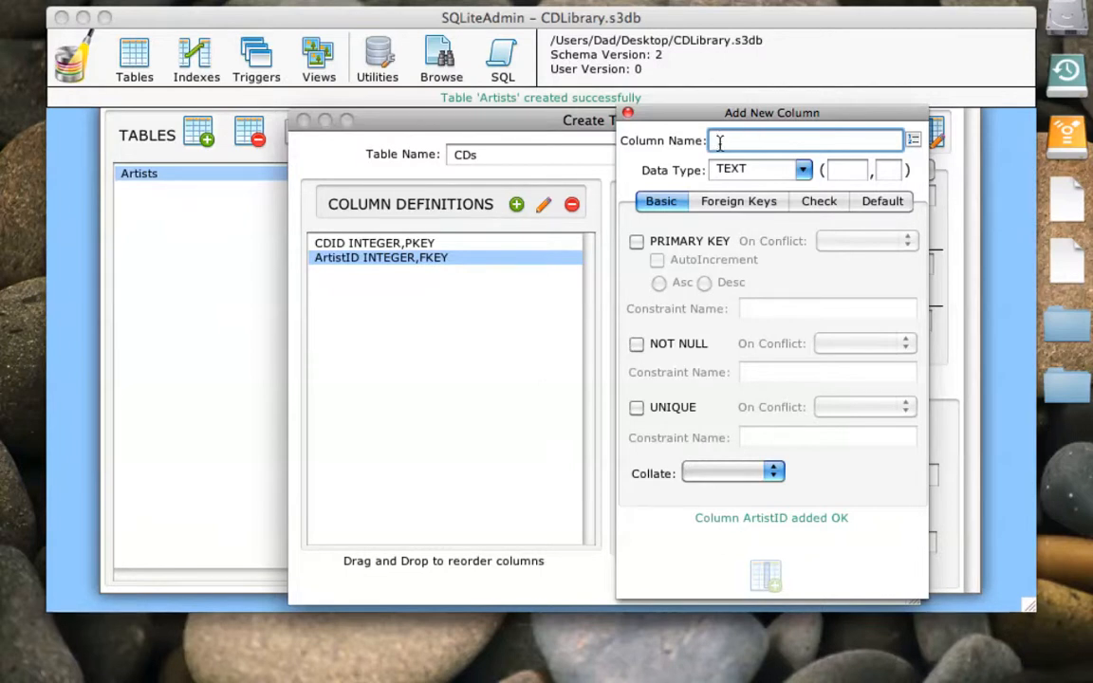
# - Add a TEXT column named CDTitle with length 100 to the CDs table
pyautogui.write('CDTitle')
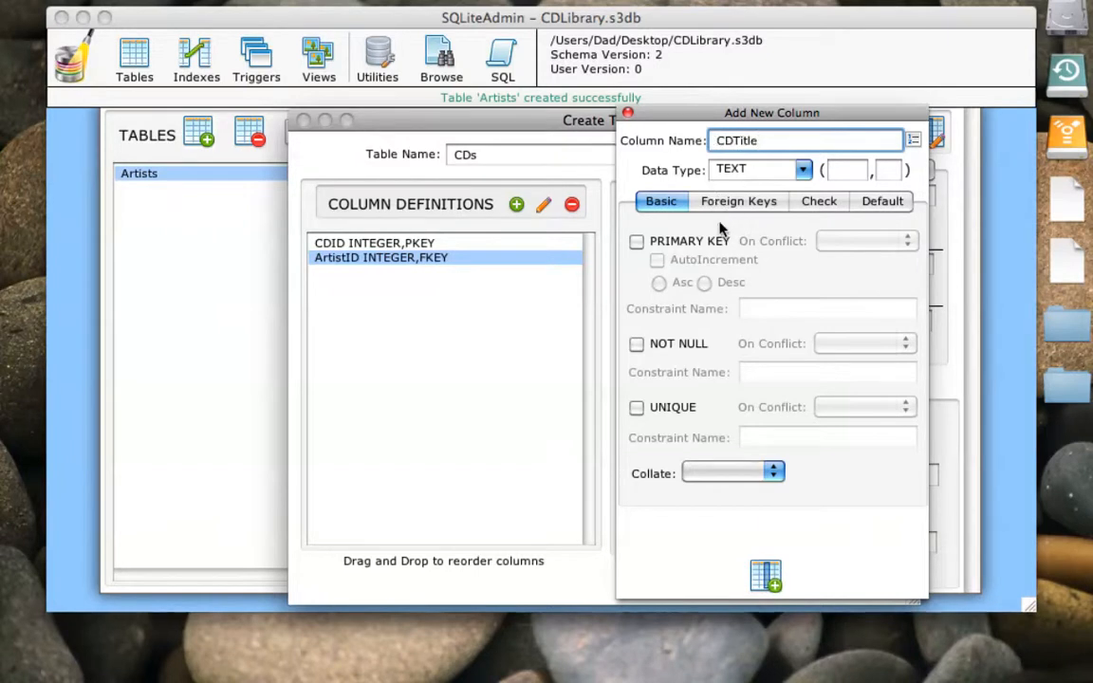
pyautogui.click(839, 171)
pyautogui.write('100')
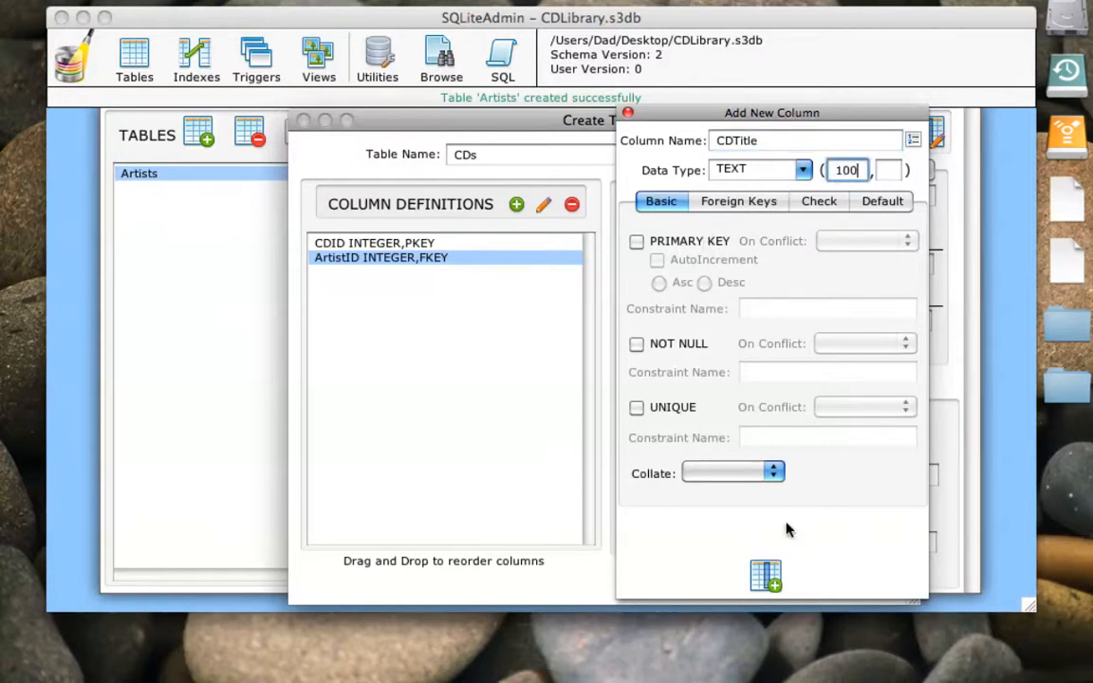
pyautogui.click(766, 569)
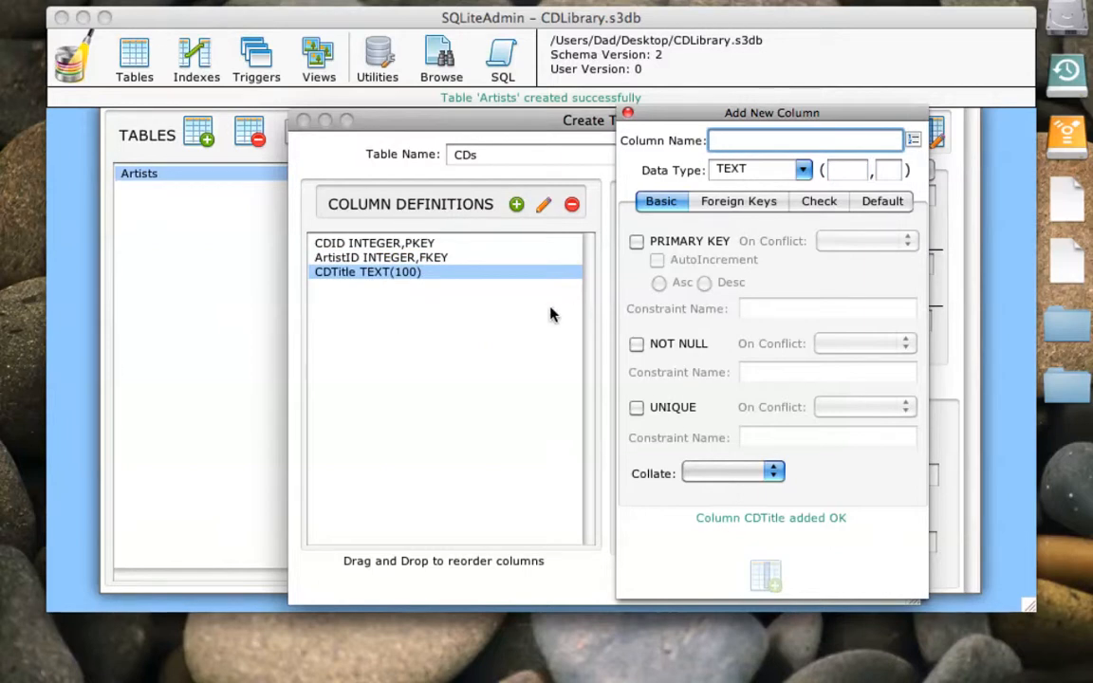
# - Add an INTEGER column named CDRating with a default value of 3 to the CDs table
pyautogui.write('CDRating')
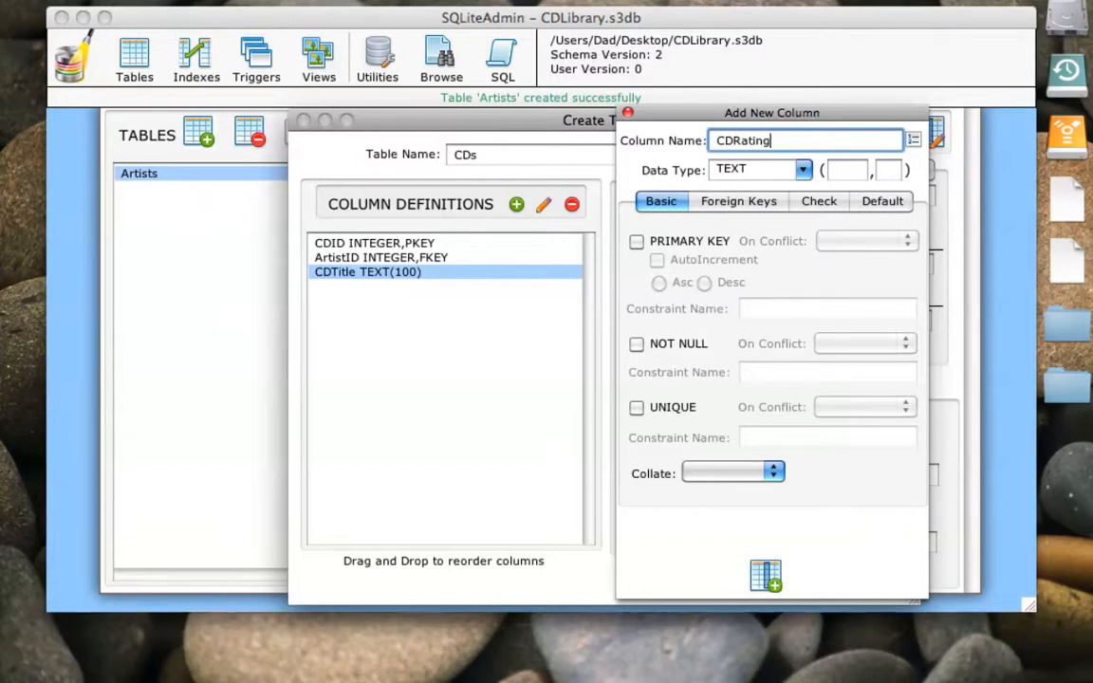
pyautogui.click(802, 170)
pyautogui.click(744, 219)
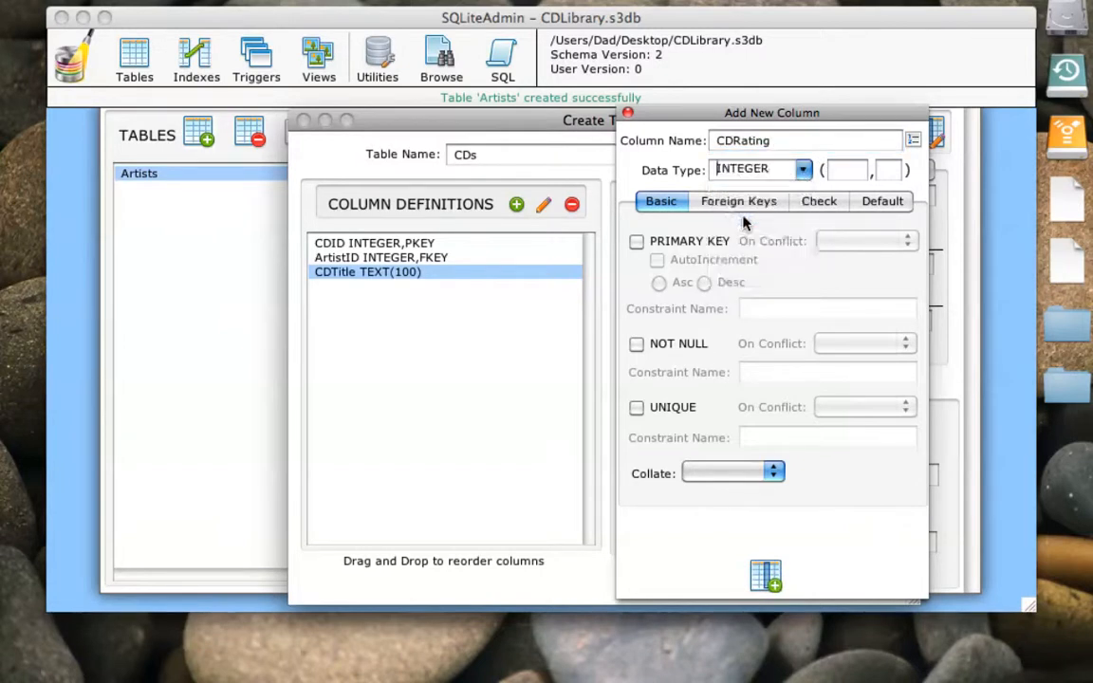
pyautogui.click(880, 203)
pyautogui.click(667, 238)
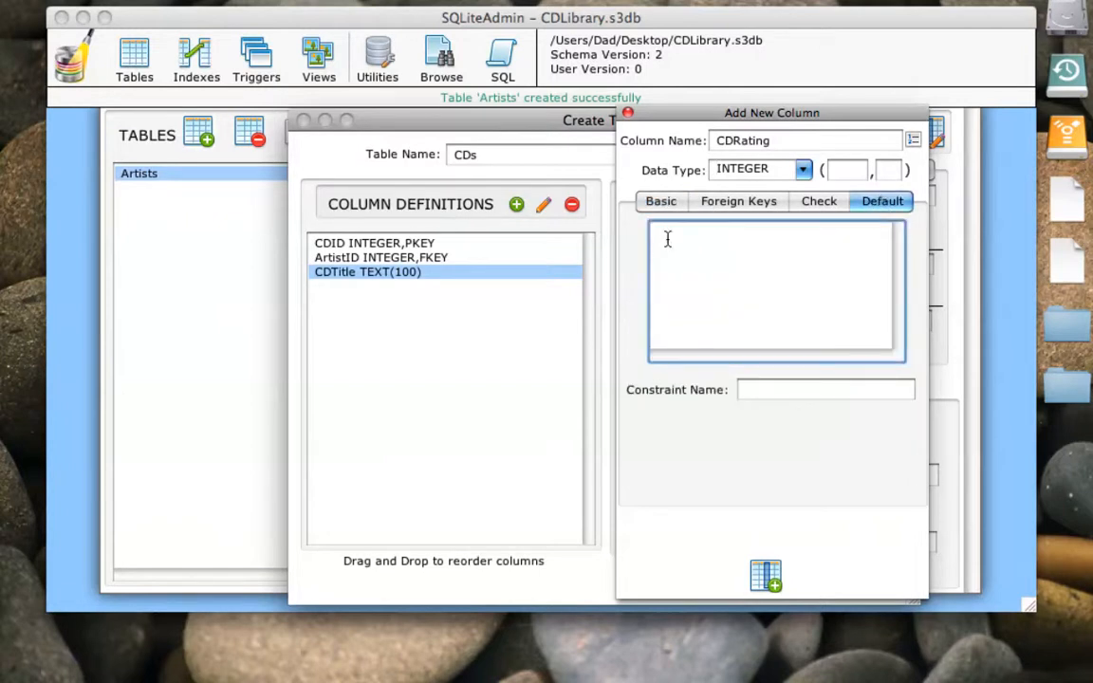
pyautogui.write('3')
pyautogui.click(765, 573)
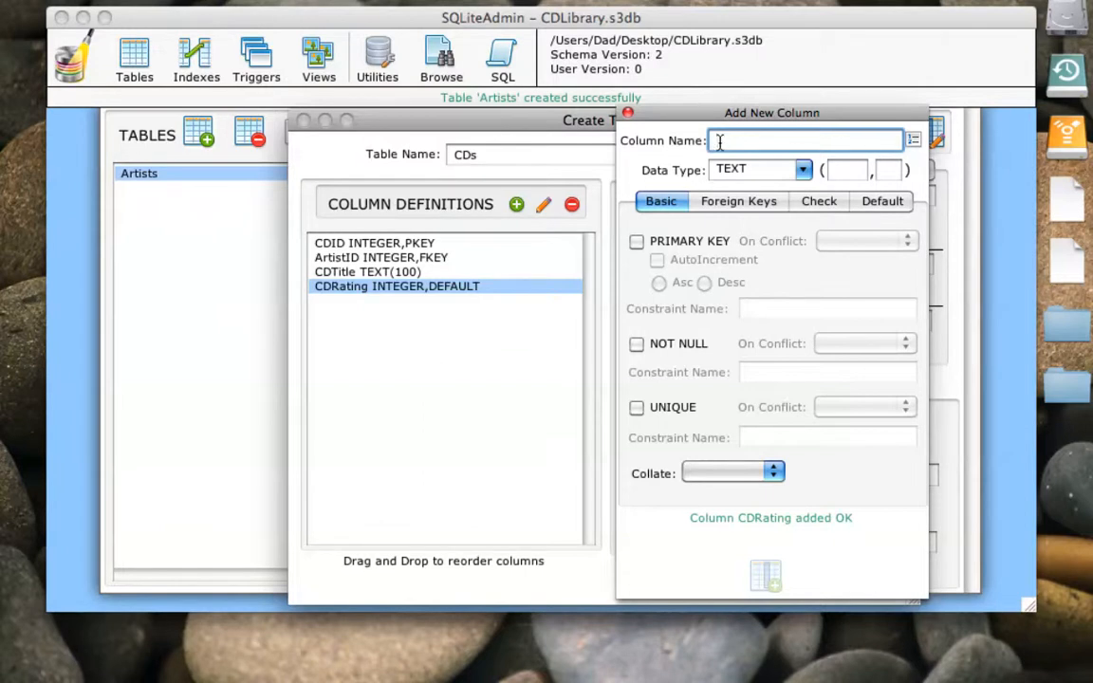
# - Add an INTEGER column named CDTotalTime to the CDs table and finish adding columns
pyautogui.write('CDT')
pyautogui.write('ot')
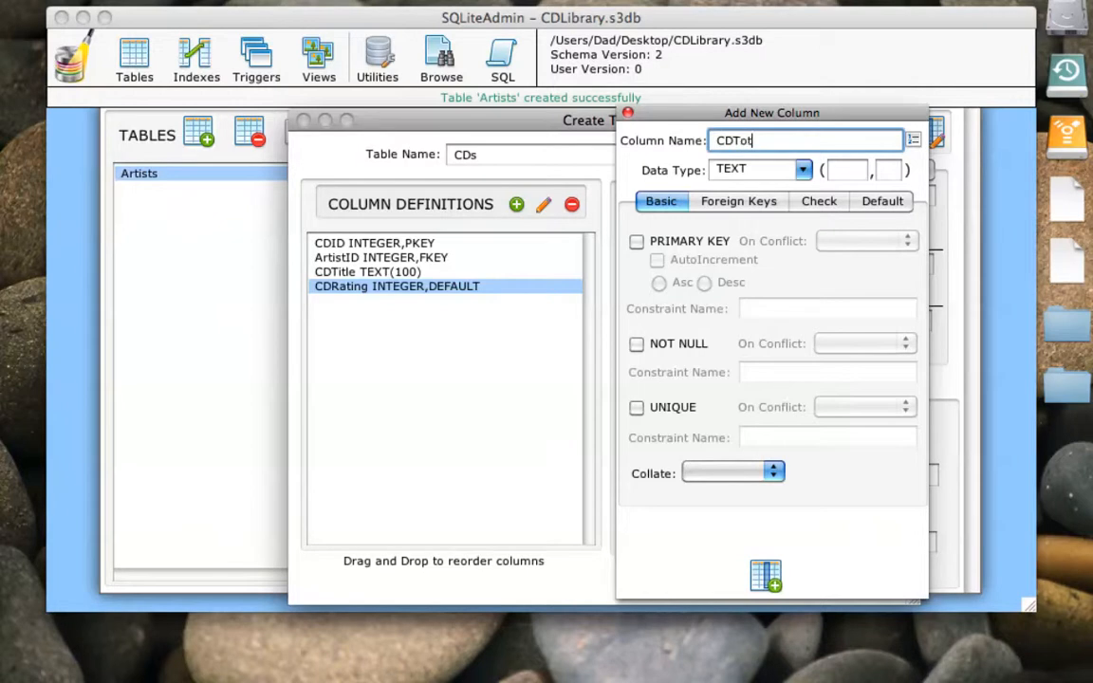
pyautogui.write('alTime')
pyautogui.click(723, 168)
pyautogui.click(738, 219)
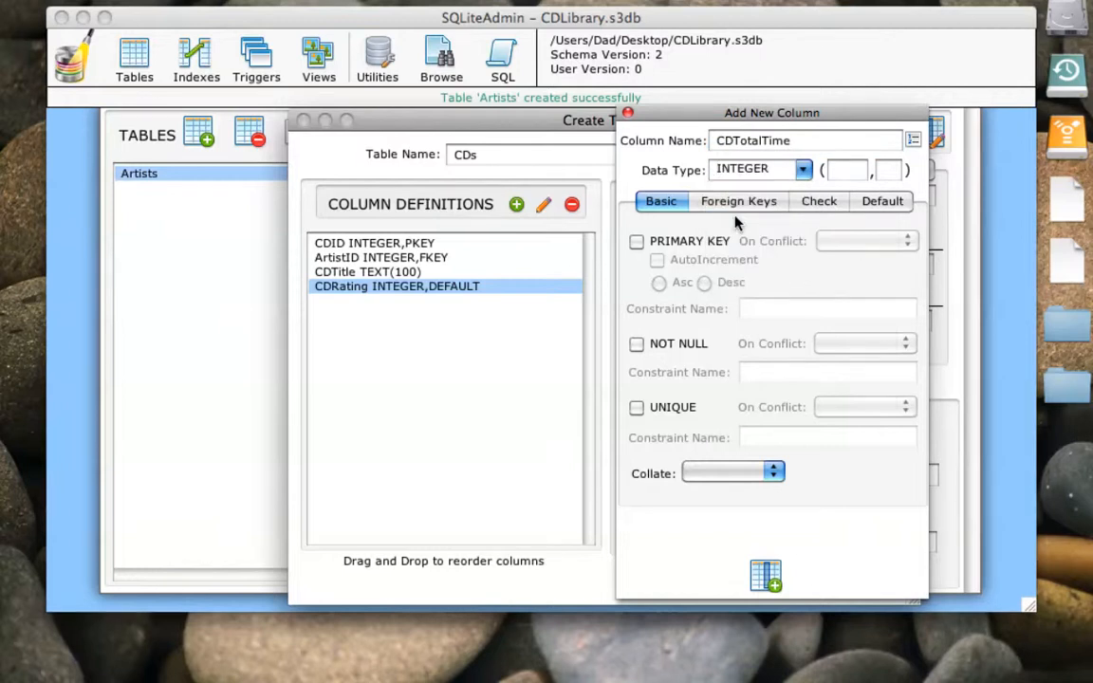
pyautogui.click(765, 578)
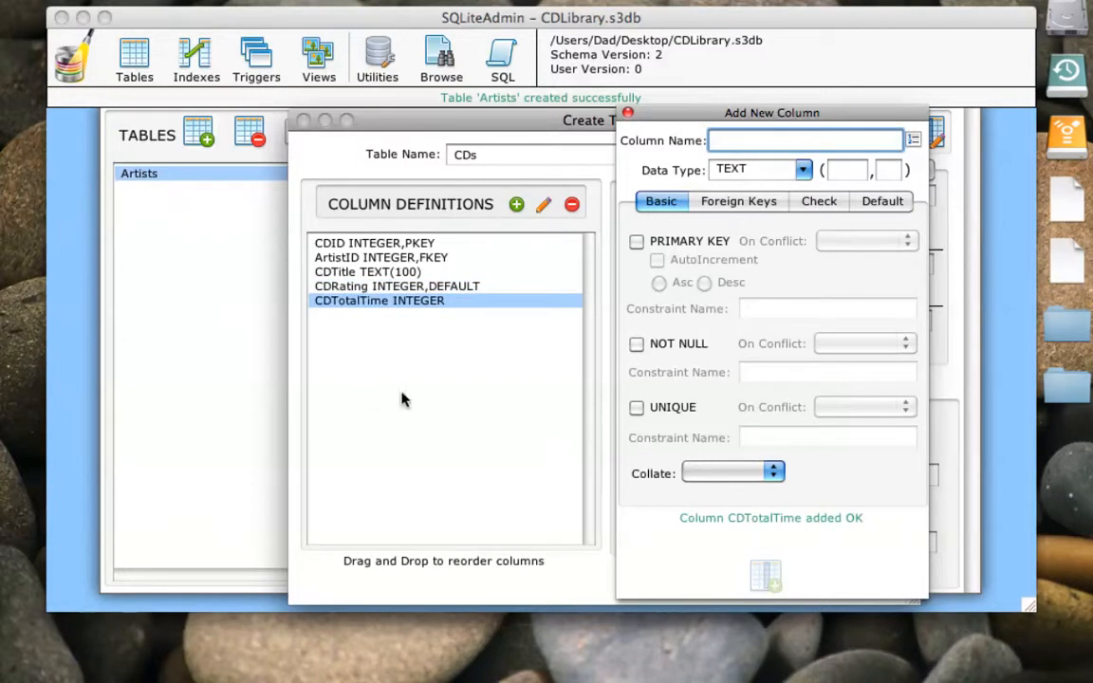
pyautogui.click(627, 112)
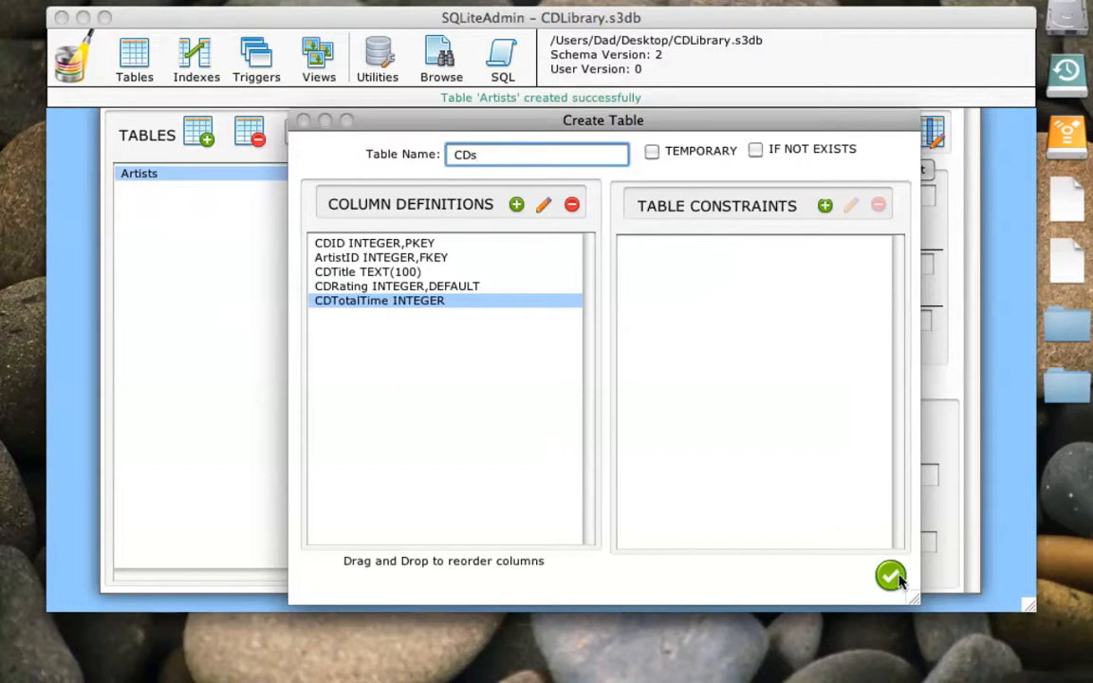
# - Create the CDs table together with the suggested index SQLiteAdmin_CDs_ArtistID on ArtistID, and check the table's indexes
pyautogui.click(890, 575)
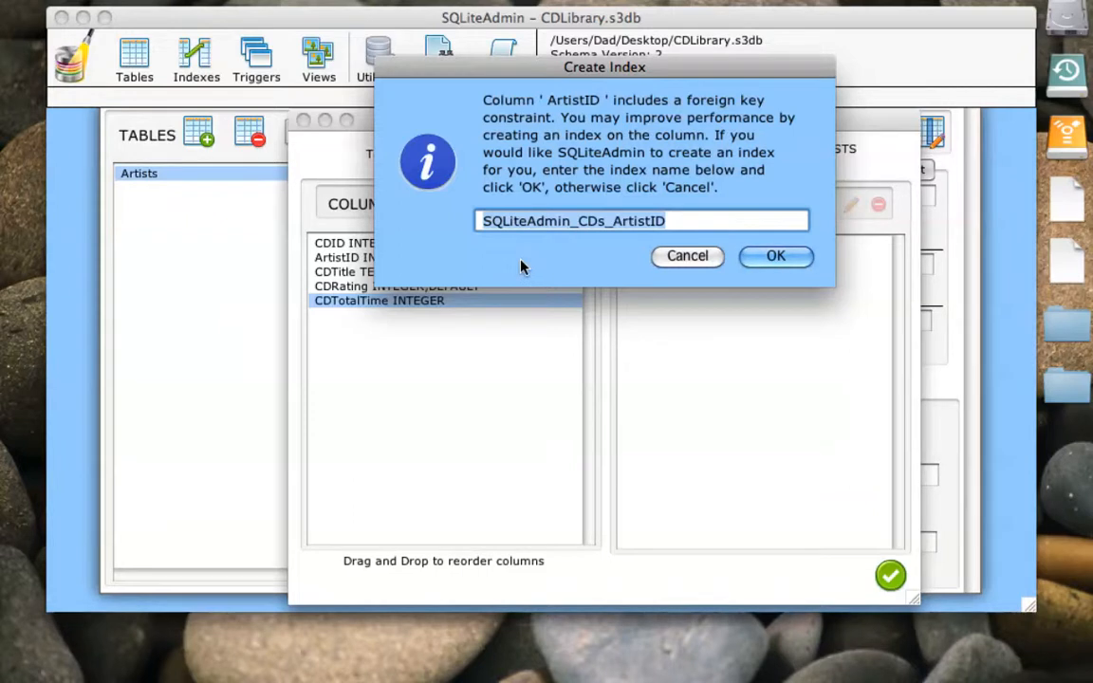
pyautogui.moveTo(498, 66); pyautogui.dragTo(400, 323)
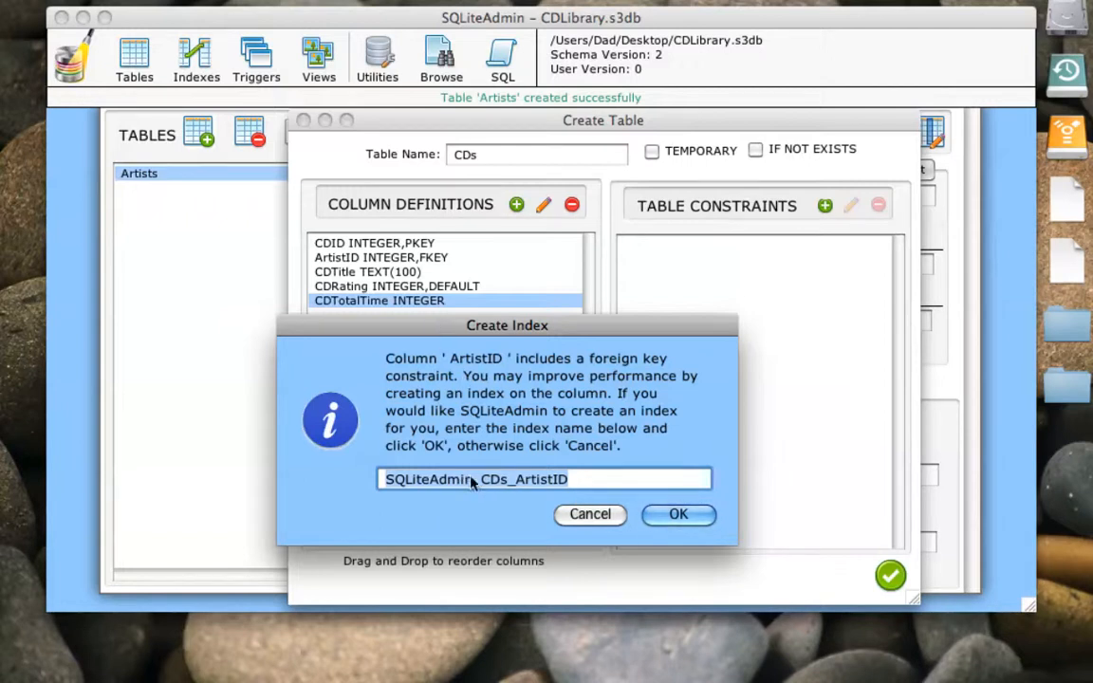
pyautogui.click(679, 515)
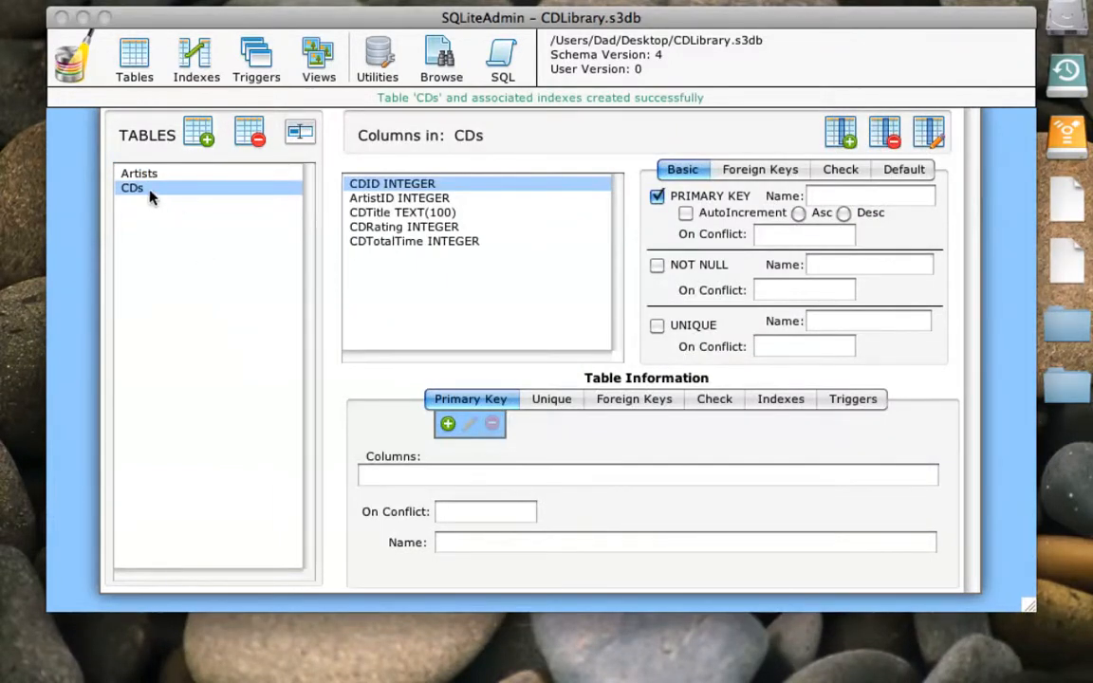
pyautogui.click(782, 400)
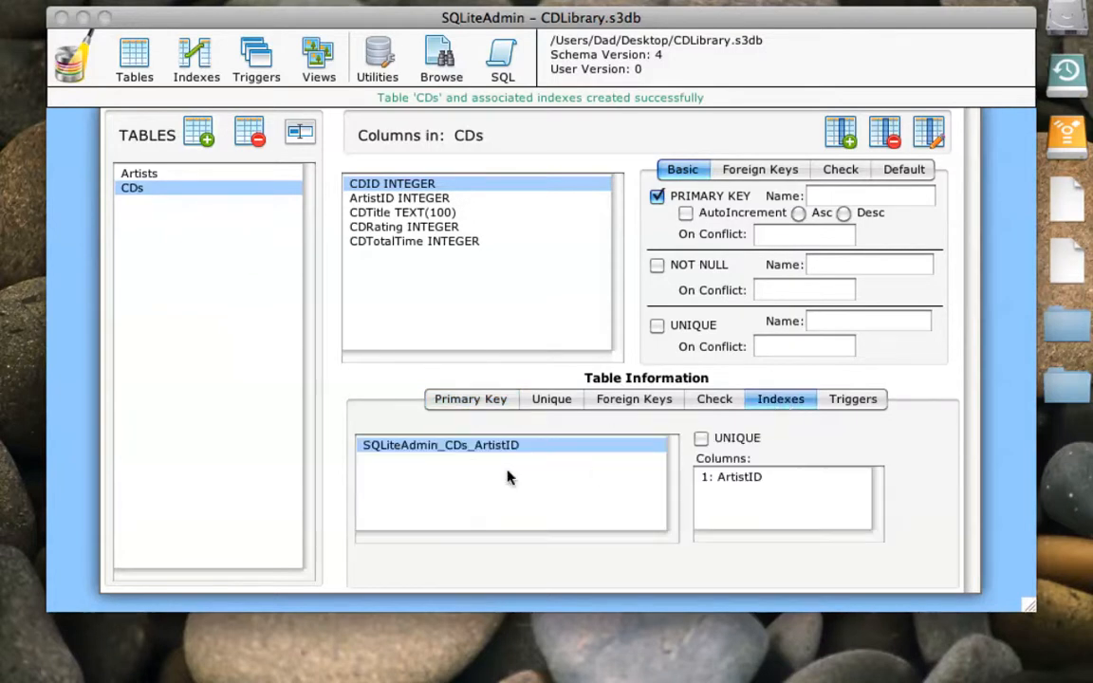